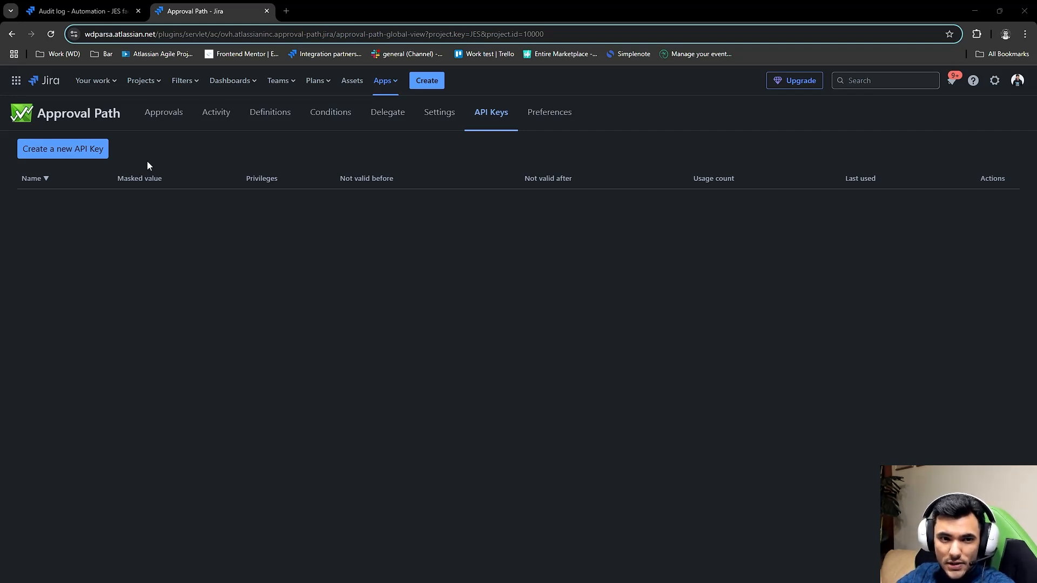
- Create a new Approval Path API key, reveal its full key value and copy it
left_click(71, 150)
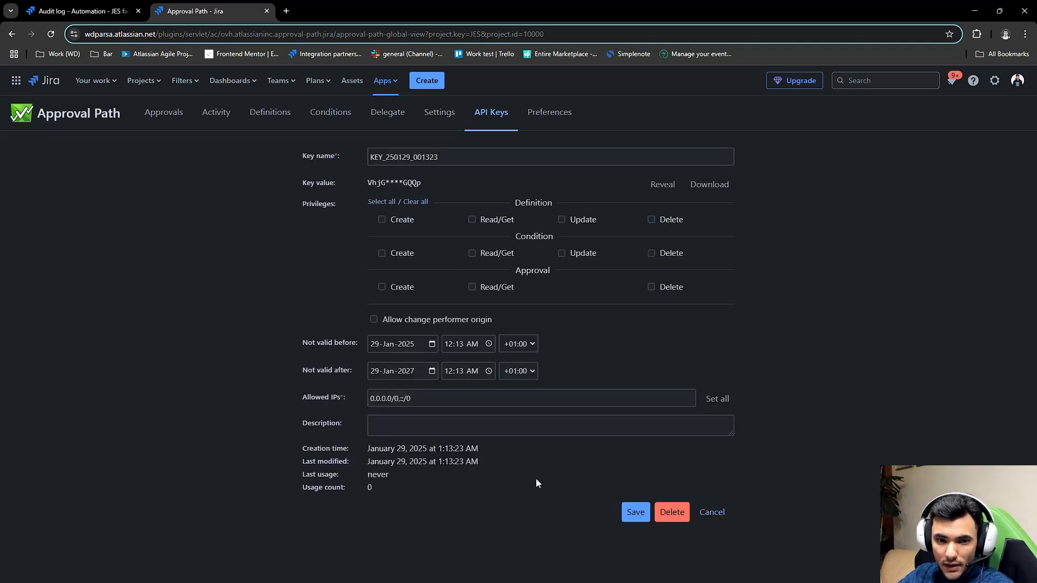
left_click(662, 184)
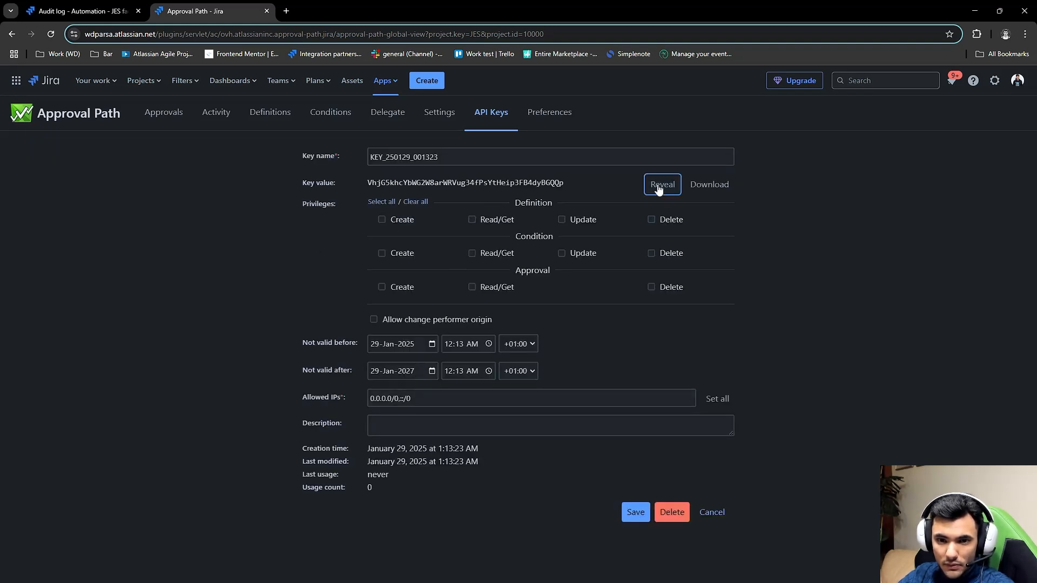
right_click(529, 180)
left_click(580, 197)
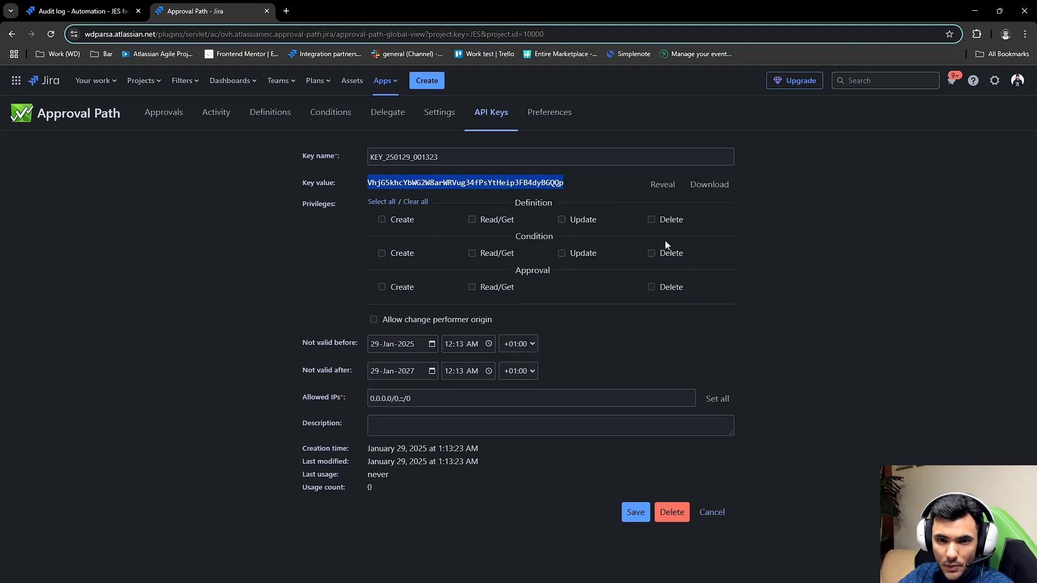
left_click(822, 307)
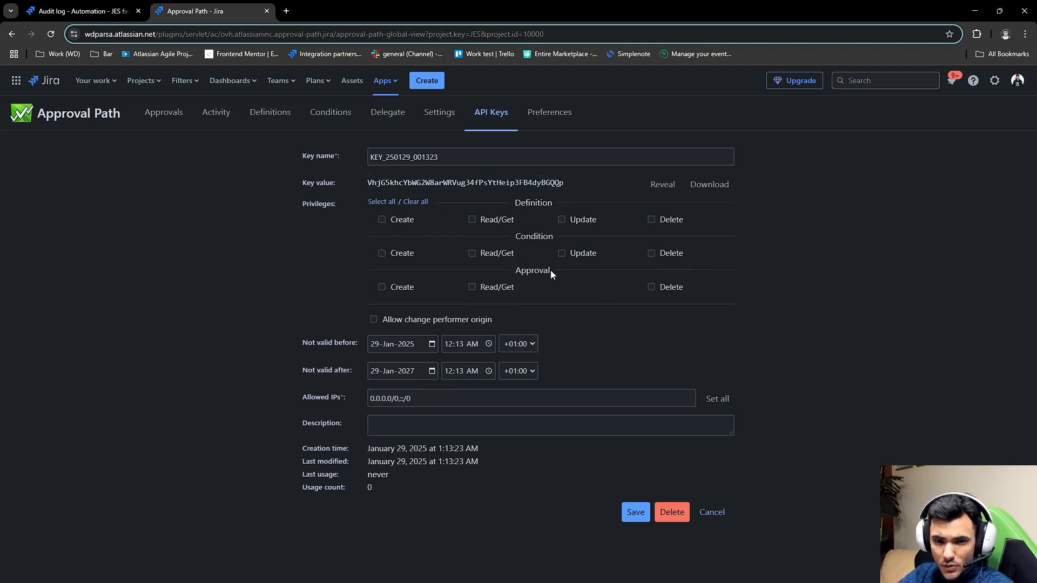
- Grant the new API key all Definition, Condition and Approval privileges and save it
left_click_drag(550, 270, 514, 268)
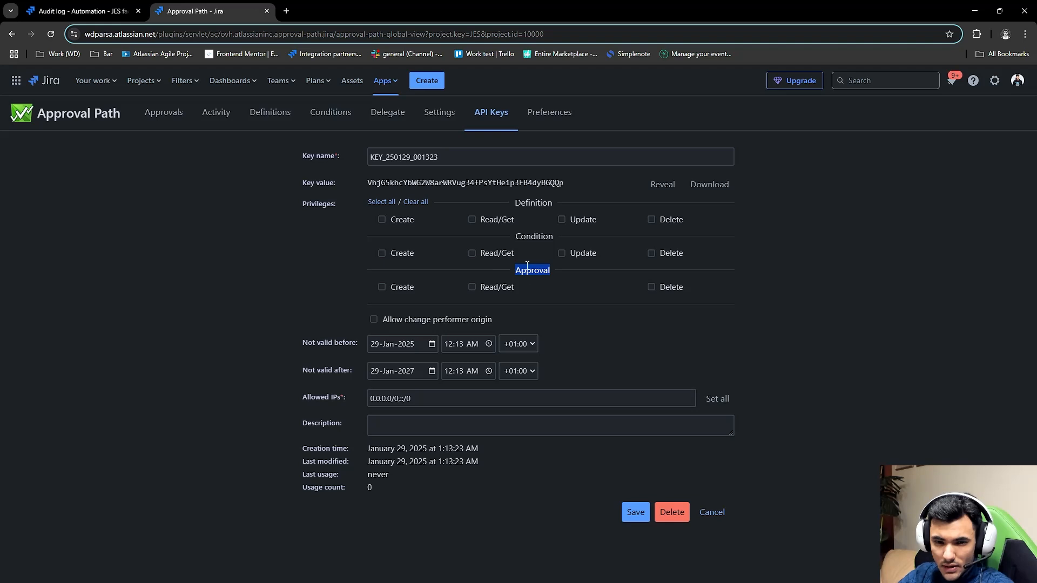
left_click(398, 292)
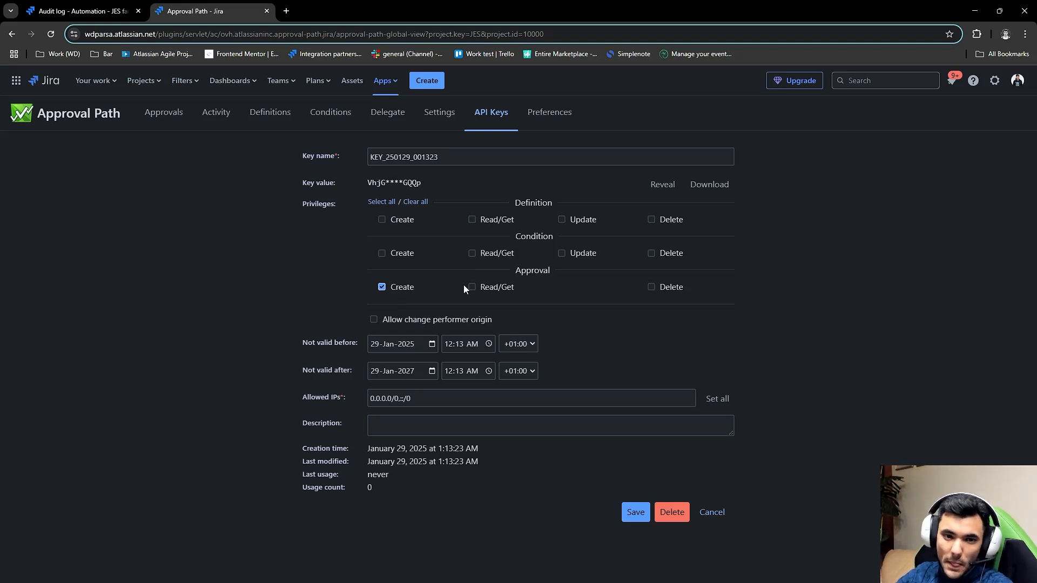
left_click(381, 202)
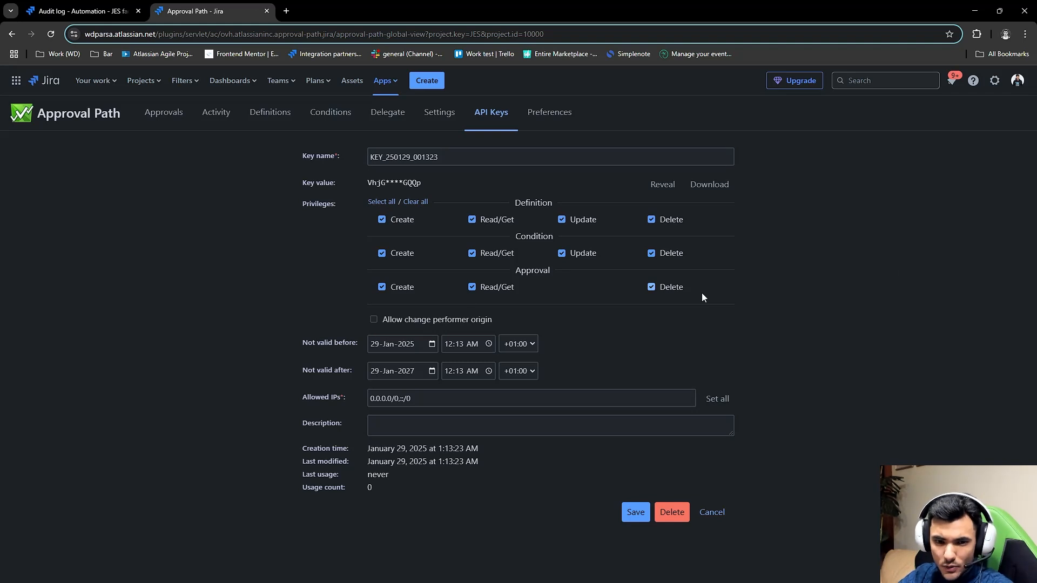
left_click(635, 512)
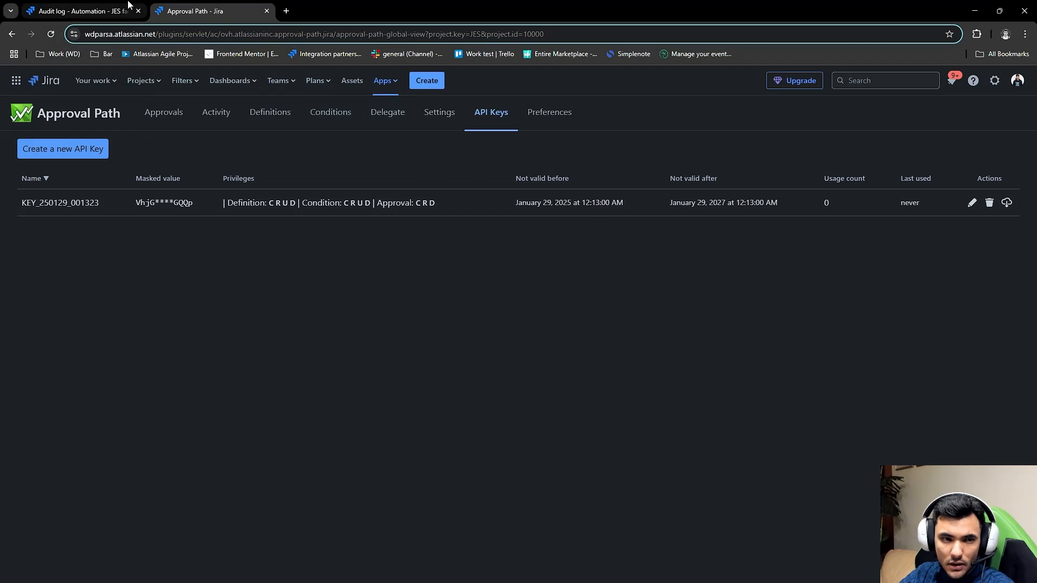
- Switch to the Start approval upon transition automation rule and review its details, issue-created trigger and Send web request action
left_click(129, 6)
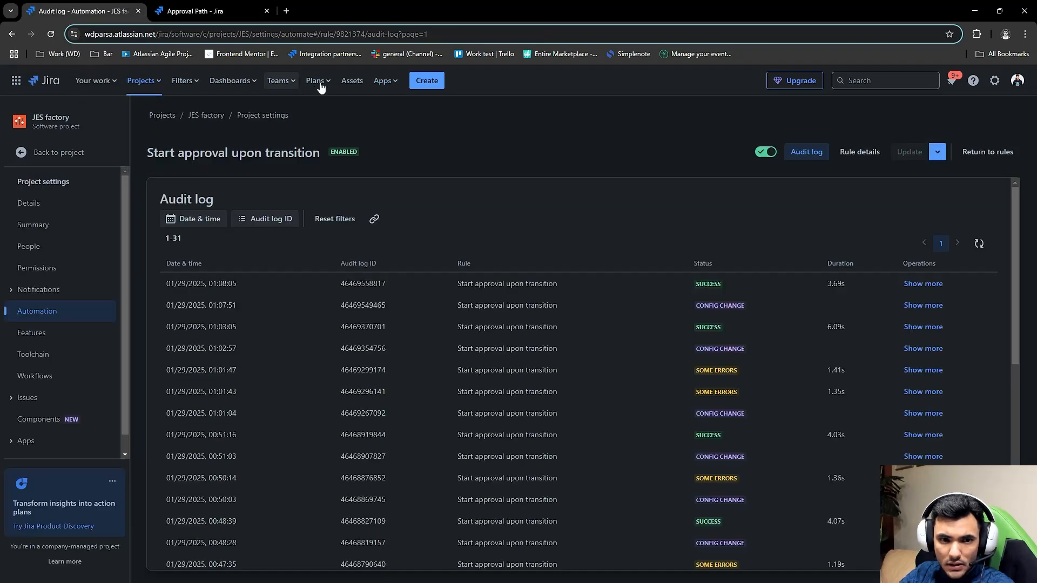
left_click(859, 152)
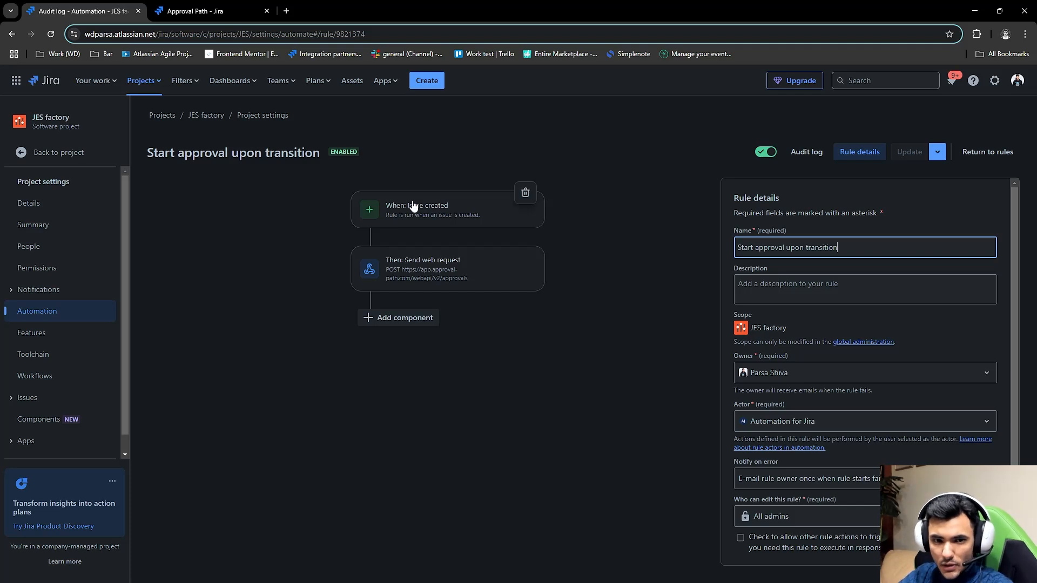
left_click(477, 216)
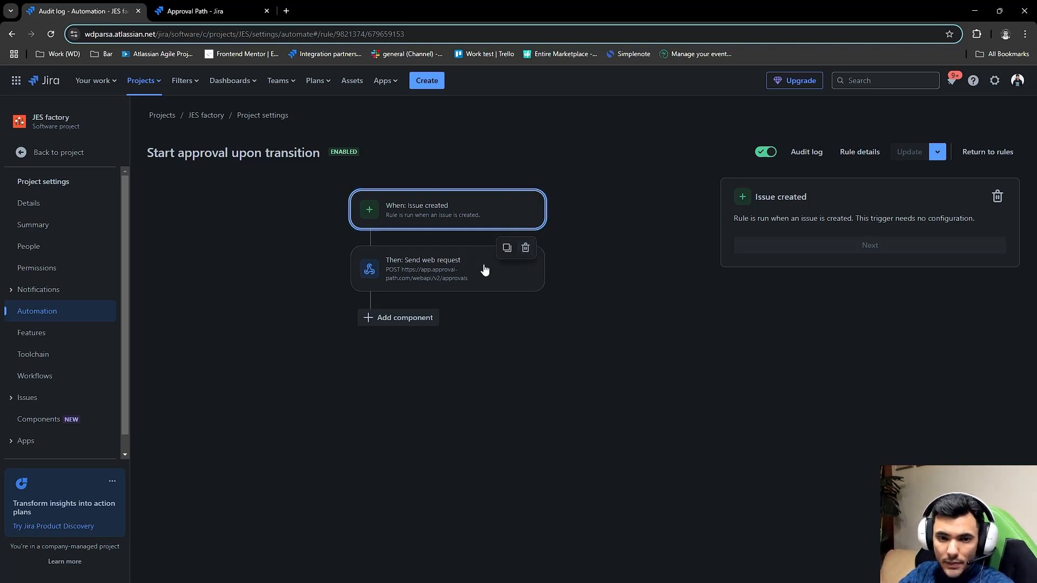
left_click(463, 269)
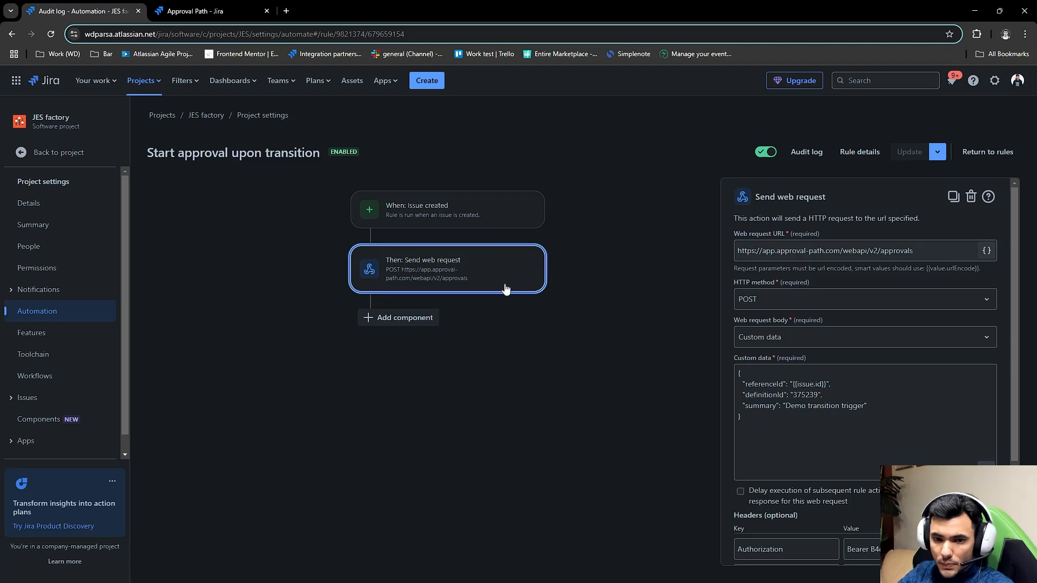
- Examine the web request URL in the Send web request action, especially its approvals endpoint
left_click_drag(919, 250, 715, 254)
left_click(913, 250)
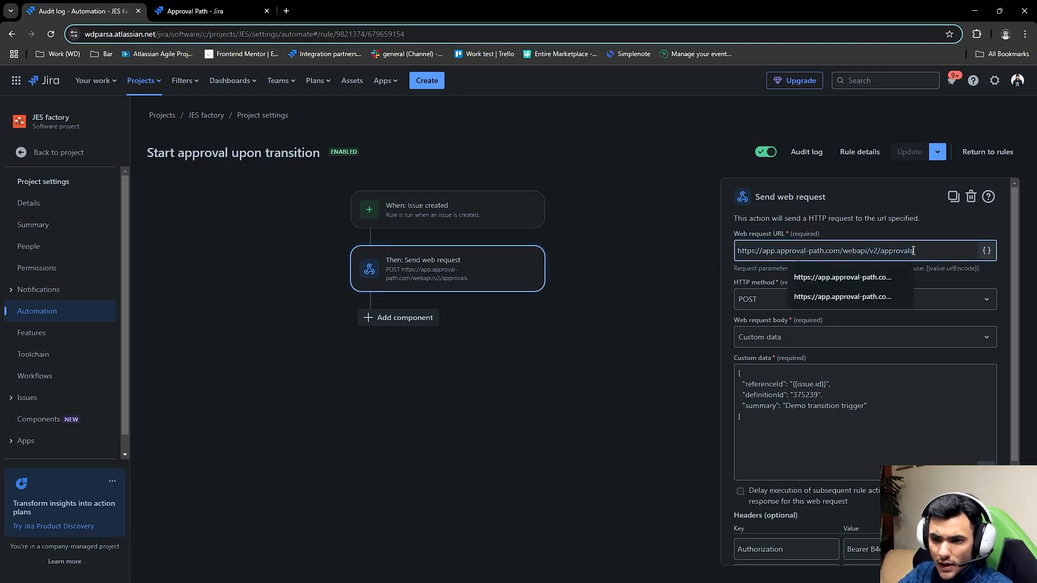
left_click(929, 235)
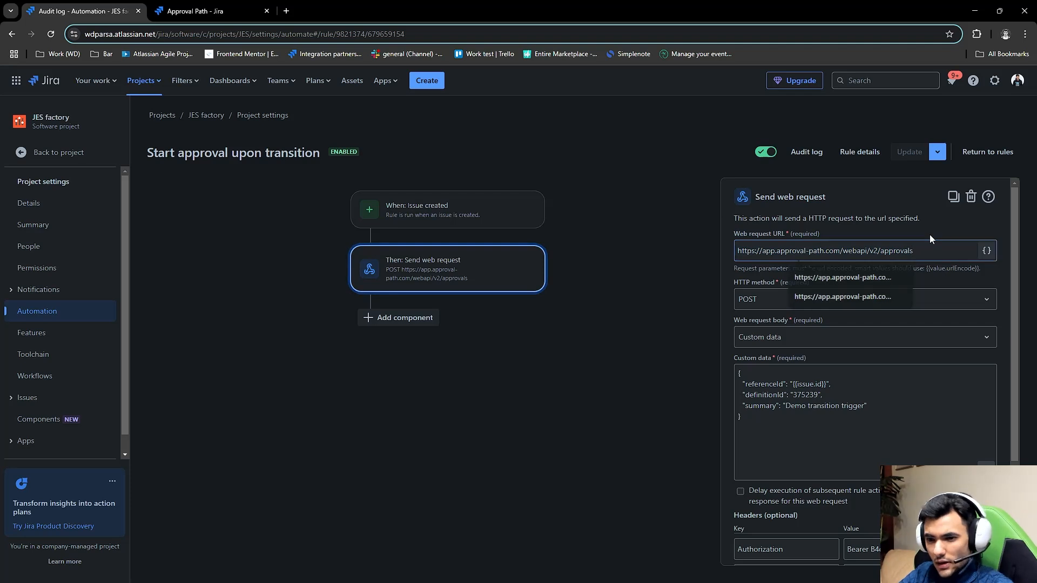
left_click_drag(917, 249, 878, 249)
left_click(897, 236)
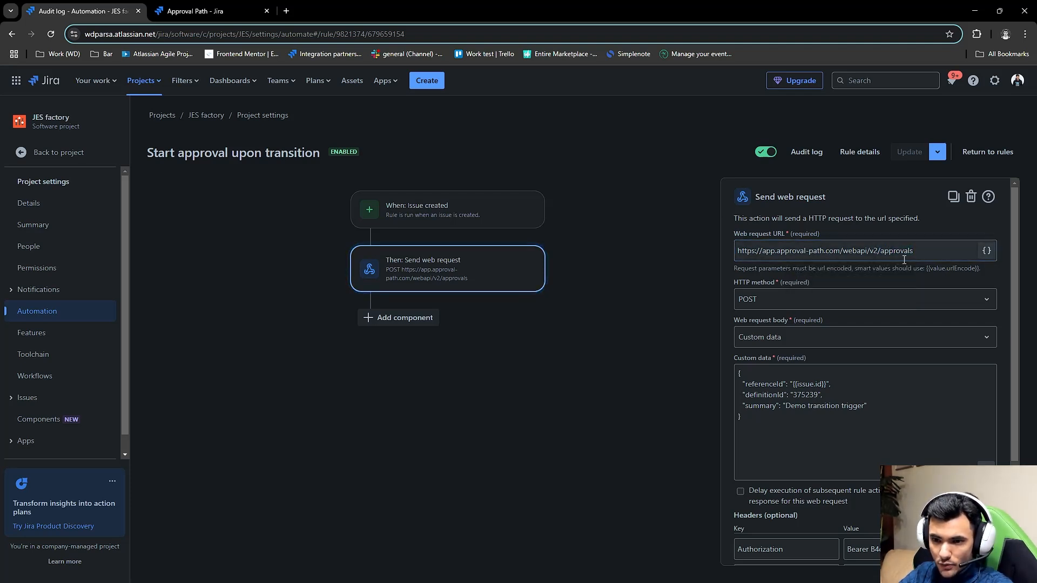
left_click_drag(912, 250, 873, 251)
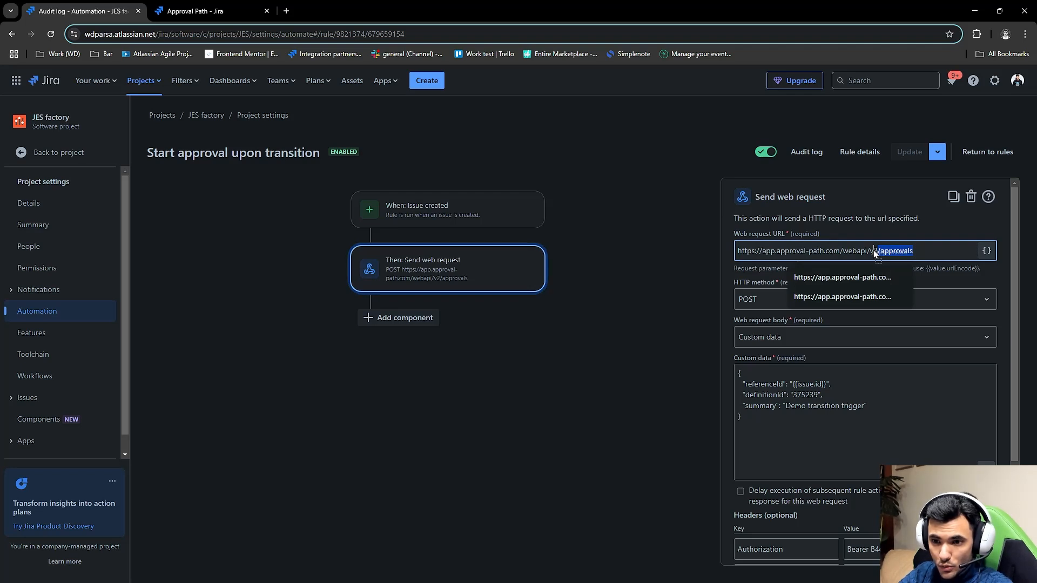
left_click(888, 229)
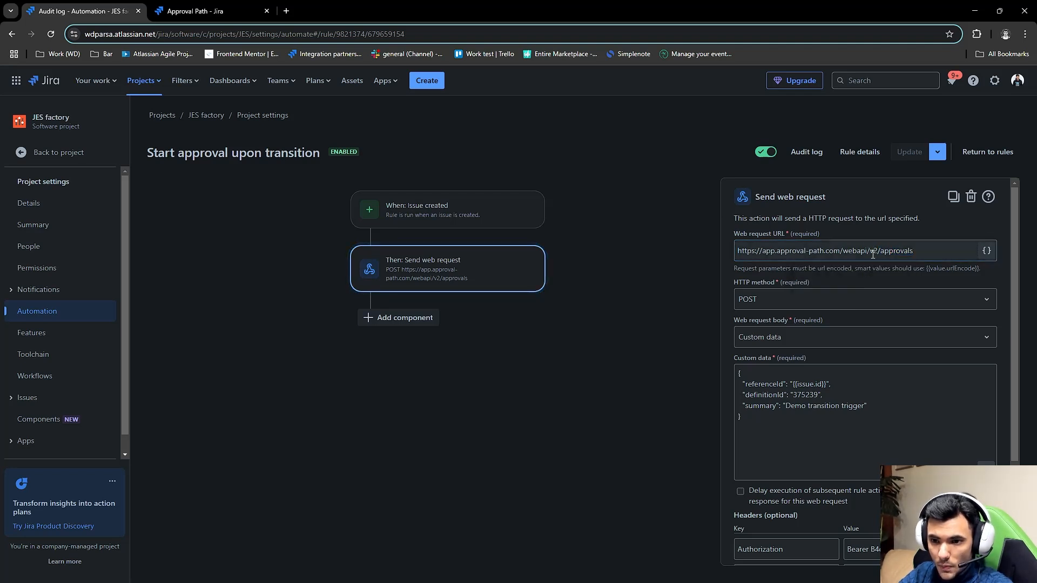
left_click_drag(914, 251, 876, 251)
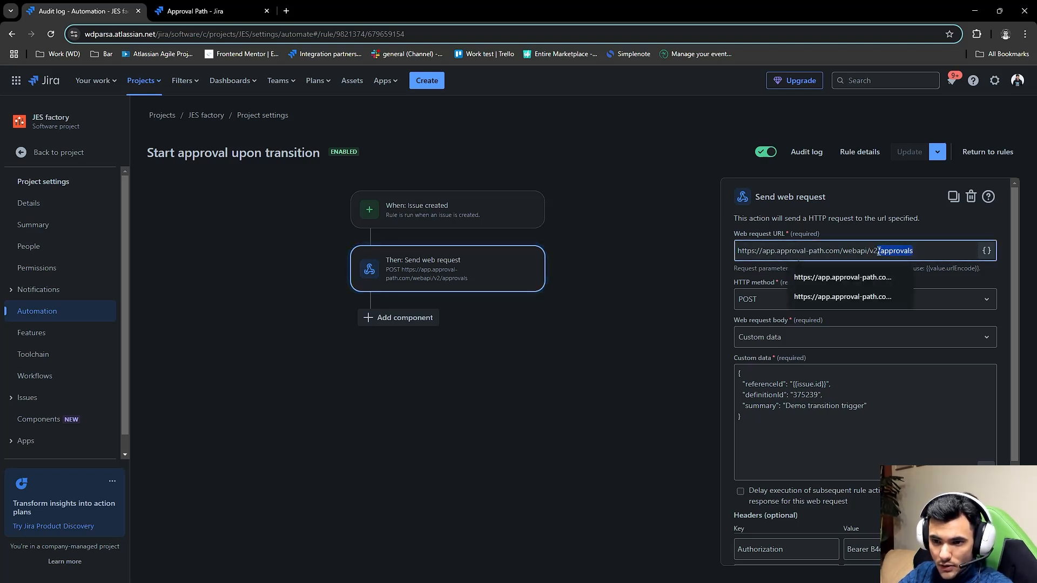
left_click(884, 232)
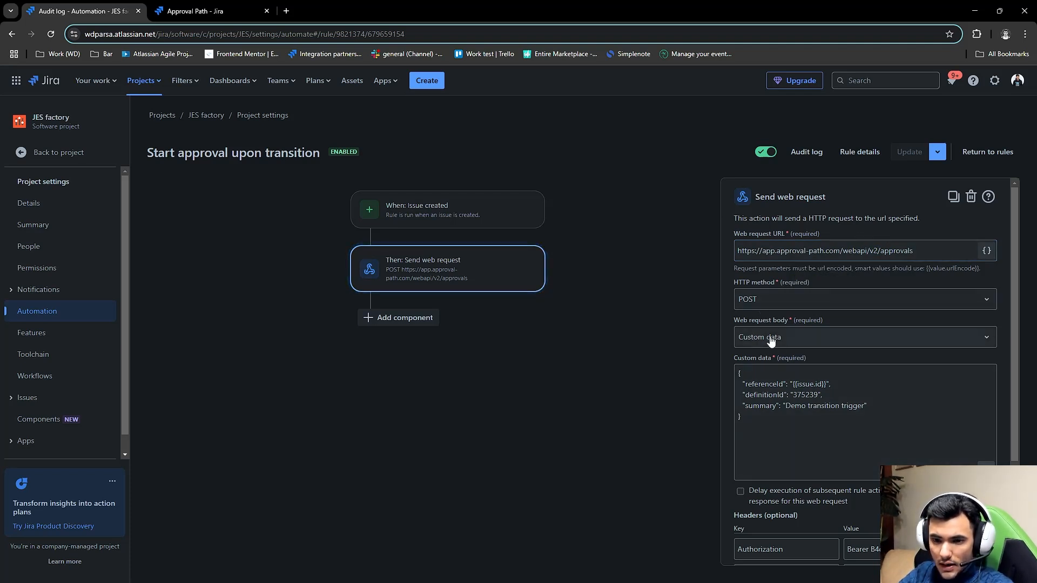
- Review the available web request body types and the JSON in the action's custom data
left_click(801, 338)
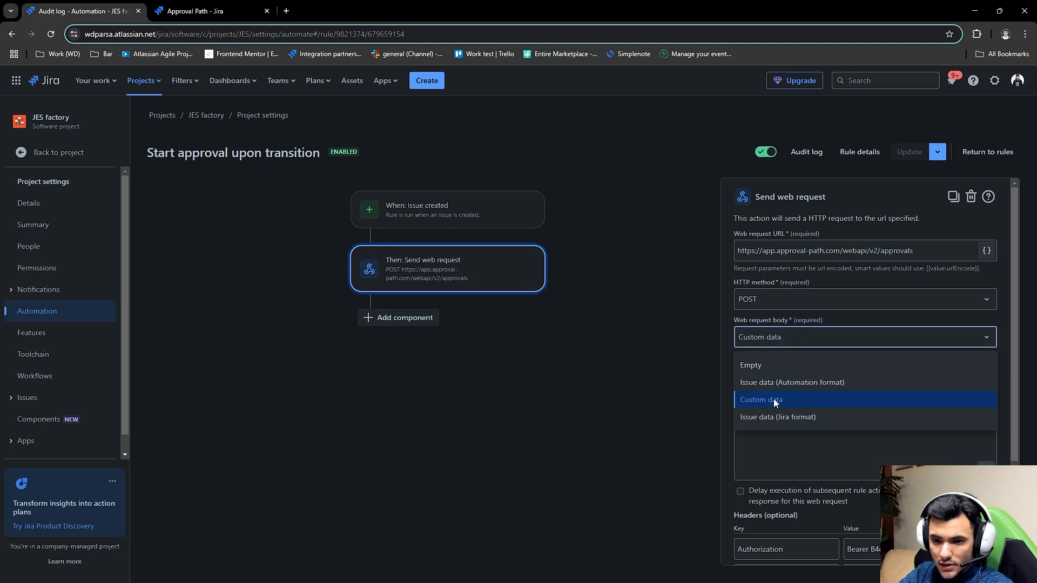
left_click(775, 327)
left_click(792, 419)
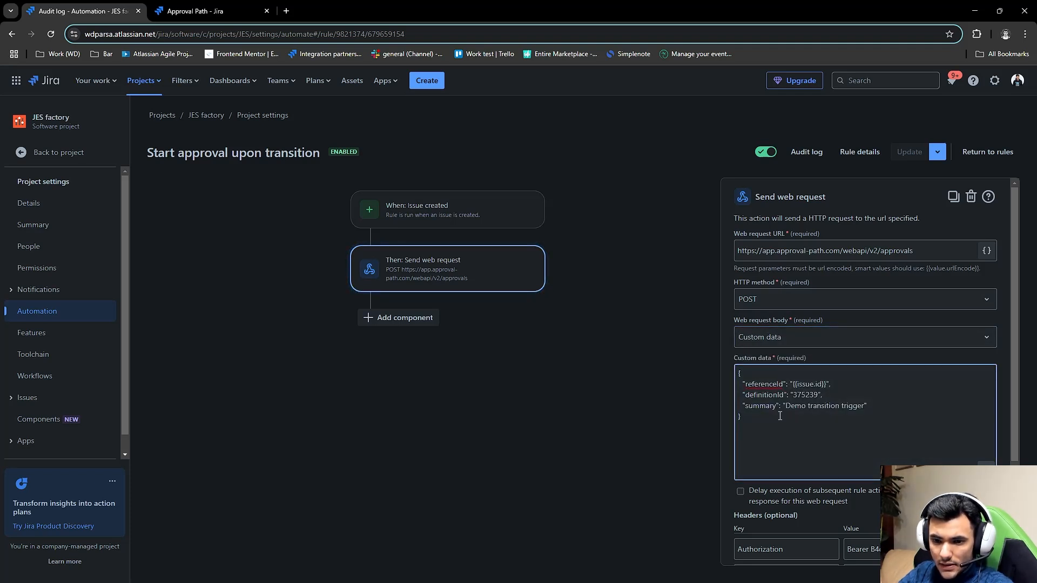
left_click_drag(870, 407, 730, 376)
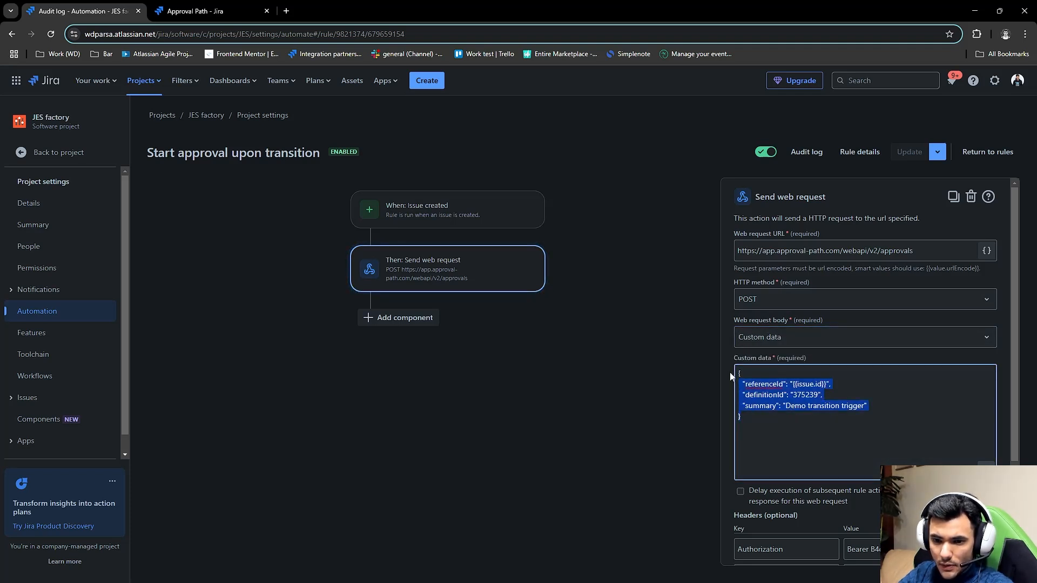
left_click(777, 417)
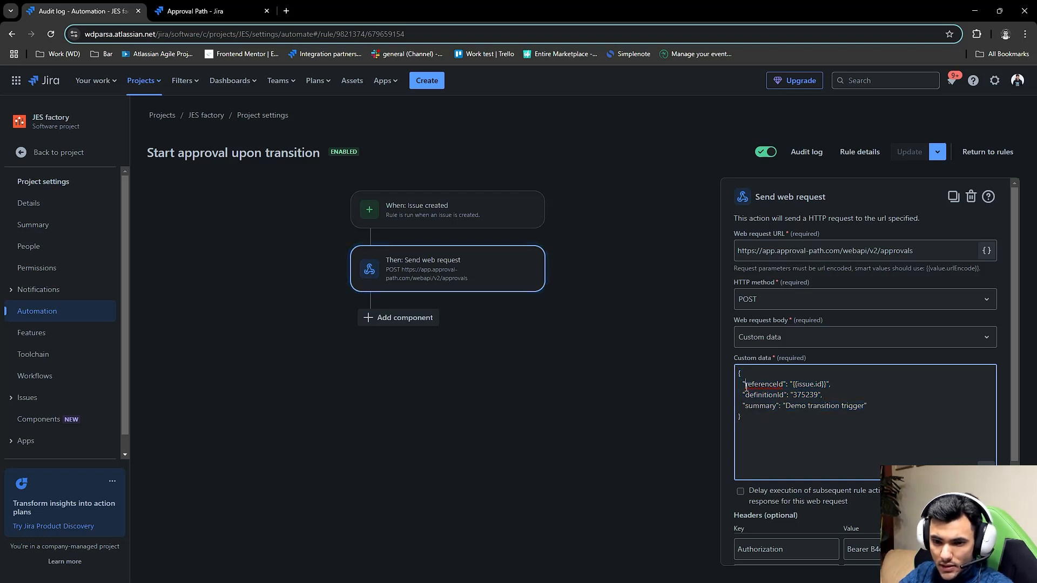
- Examine the referenceId and definitionId keys and their values in the custom data JSON
left_click_drag(746, 387, 785, 387)
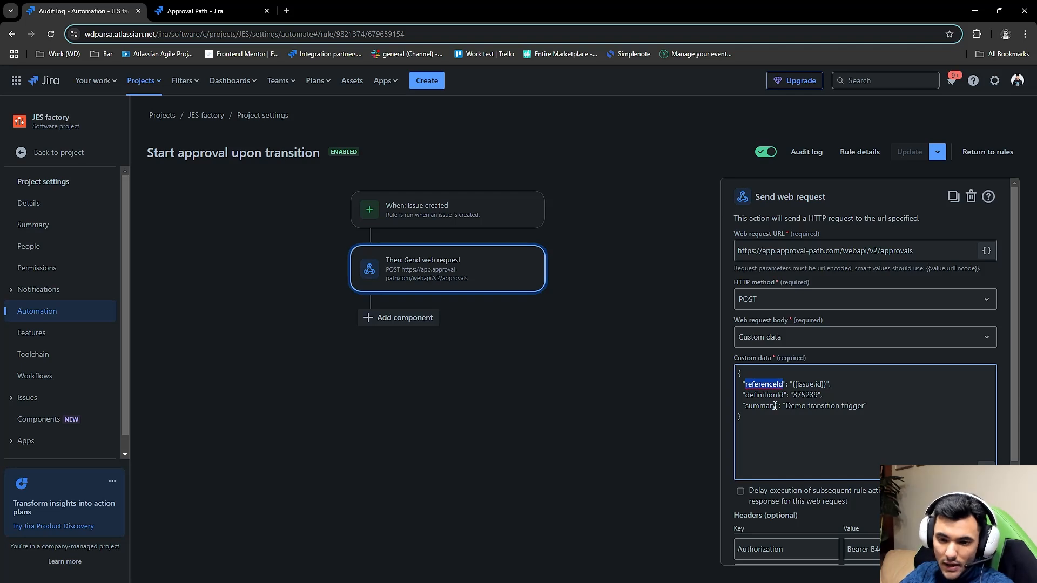
left_click(882, 410)
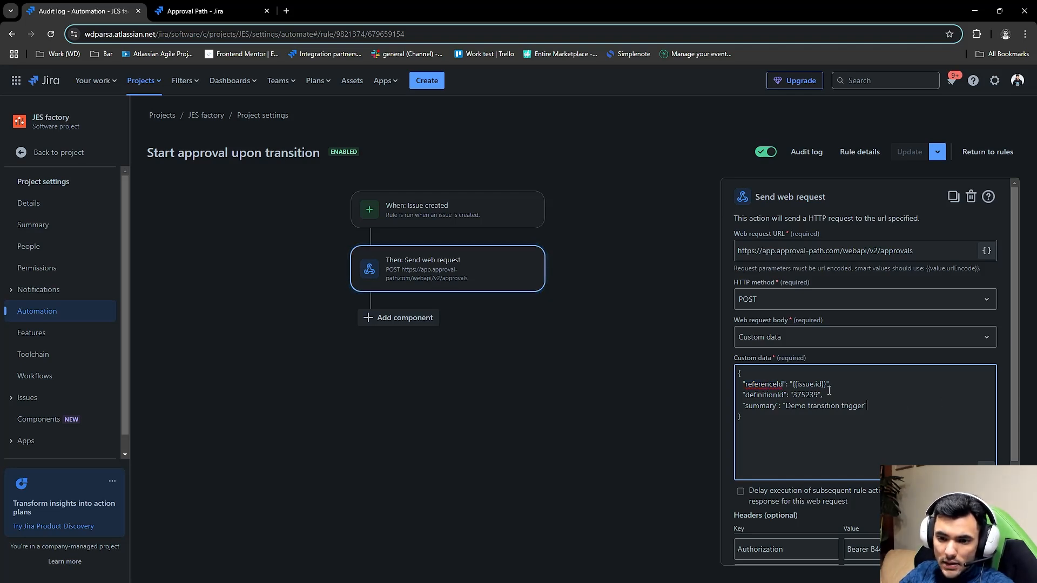
left_click_drag(827, 385, 791, 384)
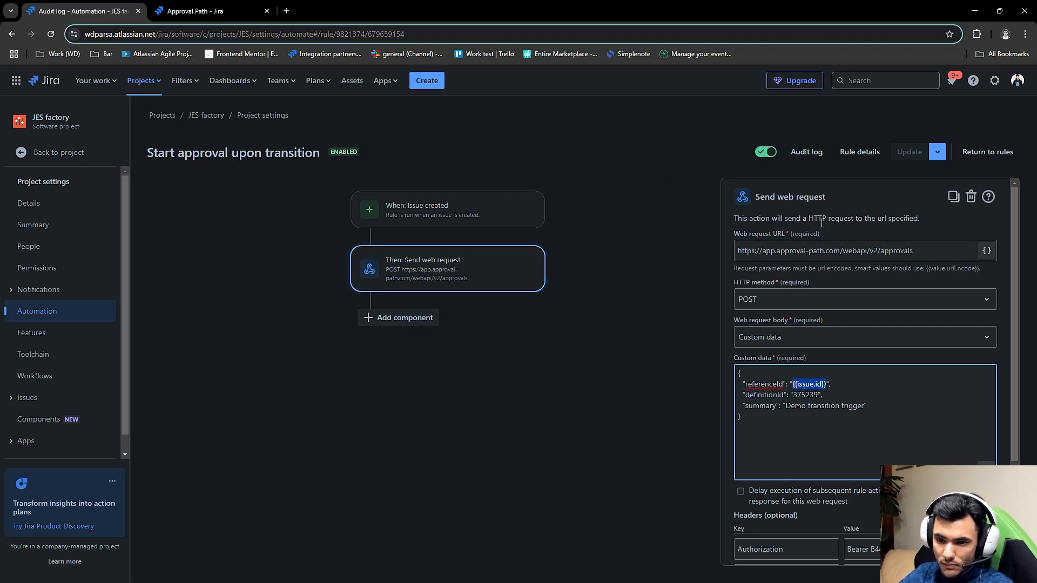
left_click(746, 397)
left_click_drag(747, 397, 788, 397)
left_click(811, 434)
double_click(818, 397)
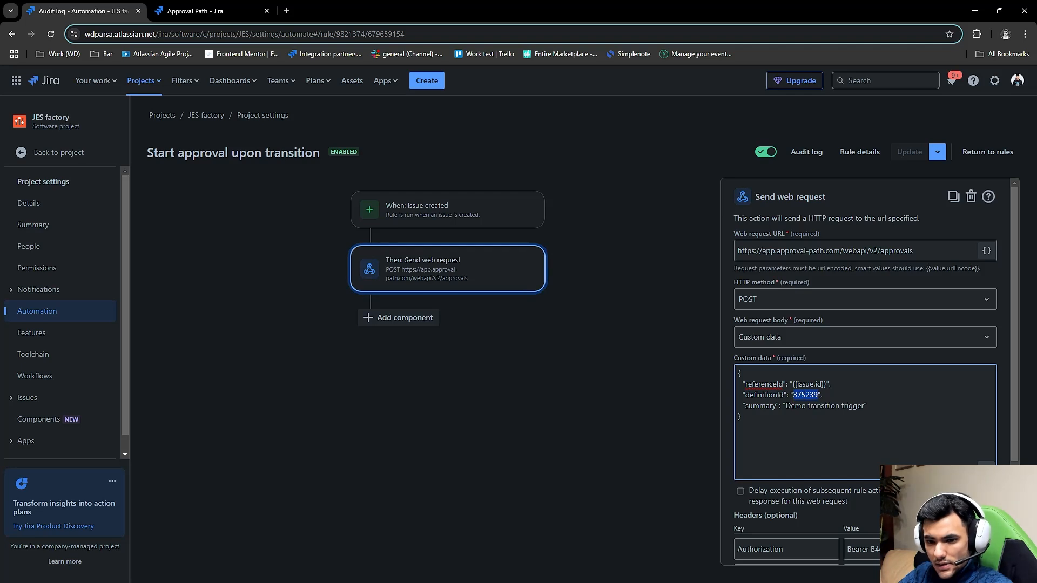
left_click(822, 456)
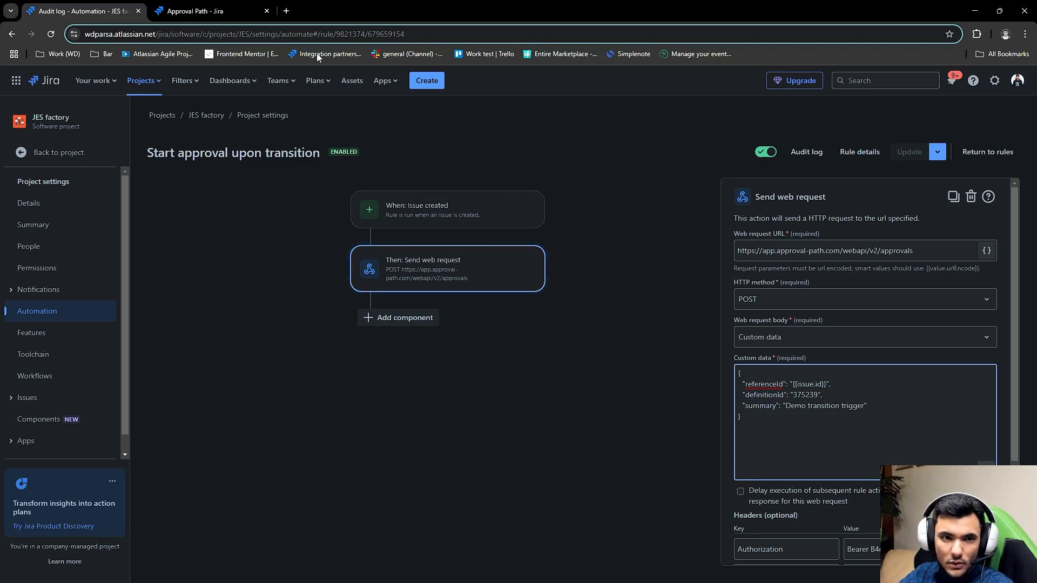
- Look up the approval definitions' IDs in Approval Path's definitions list and return to the automation rule
left_click(205, 11)
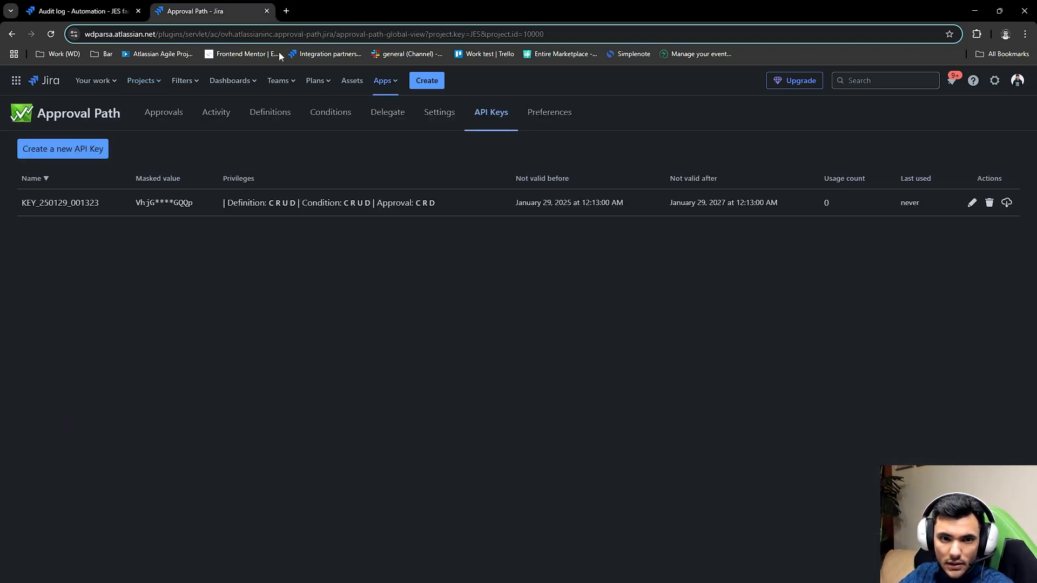
left_click(281, 116)
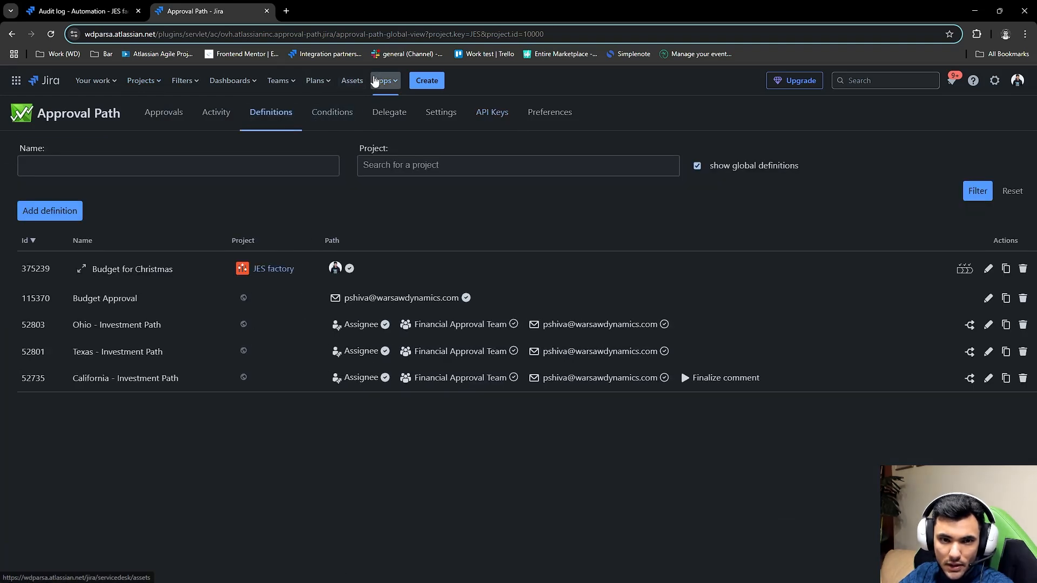
left_click(375, 81)
left_click(398, 130)
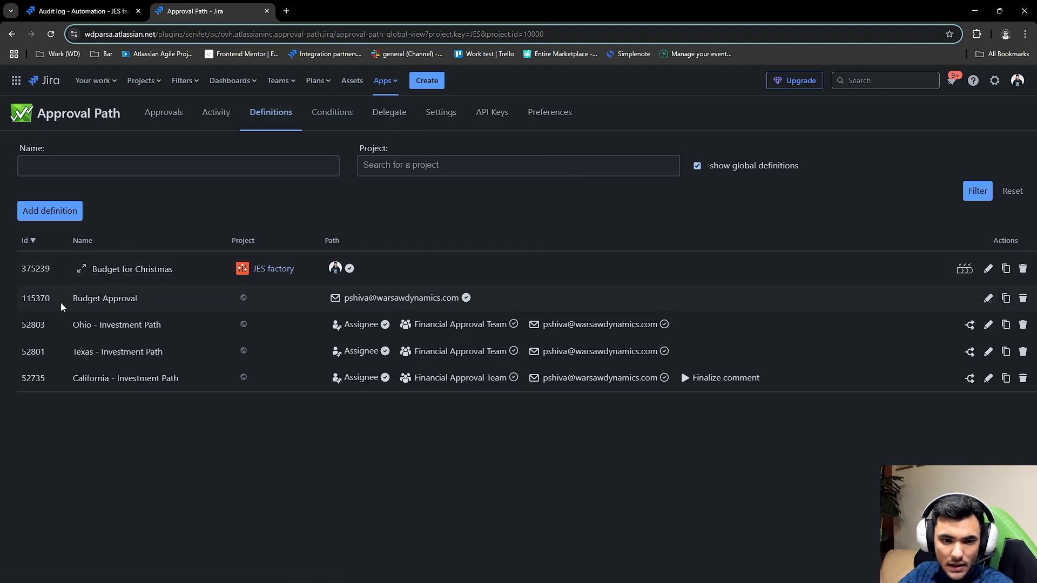
double_click(25, 299)
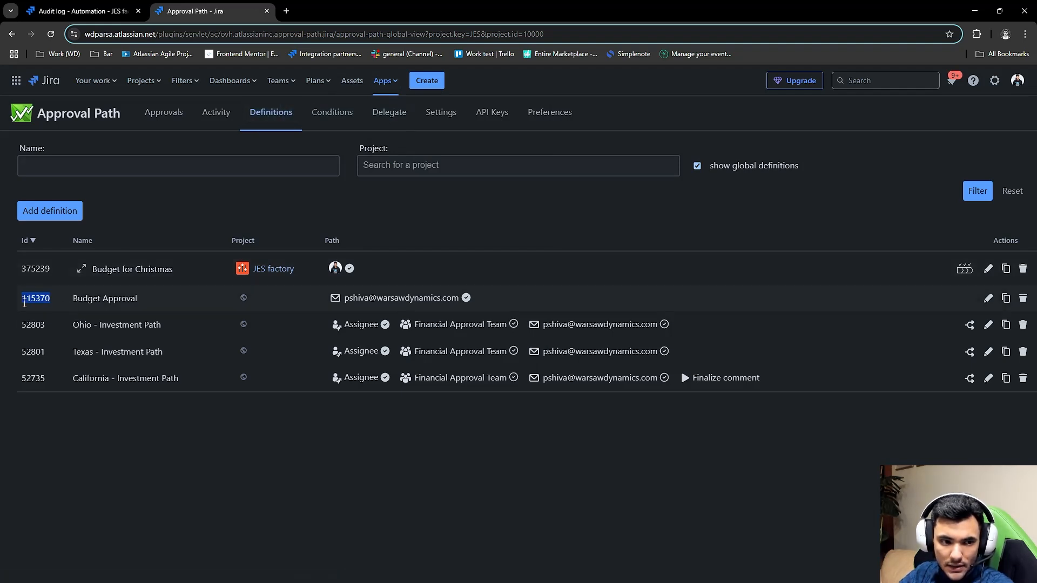
left_click_drag(45, 321, 7, 326)
left_click_drag(61, 349, 20, 353)
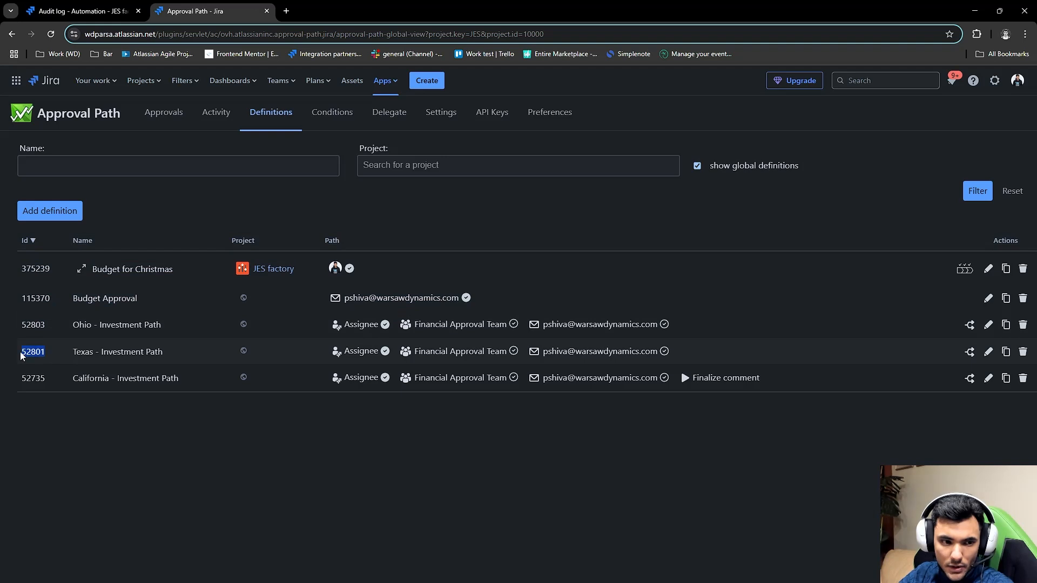
left_click(71, 406)
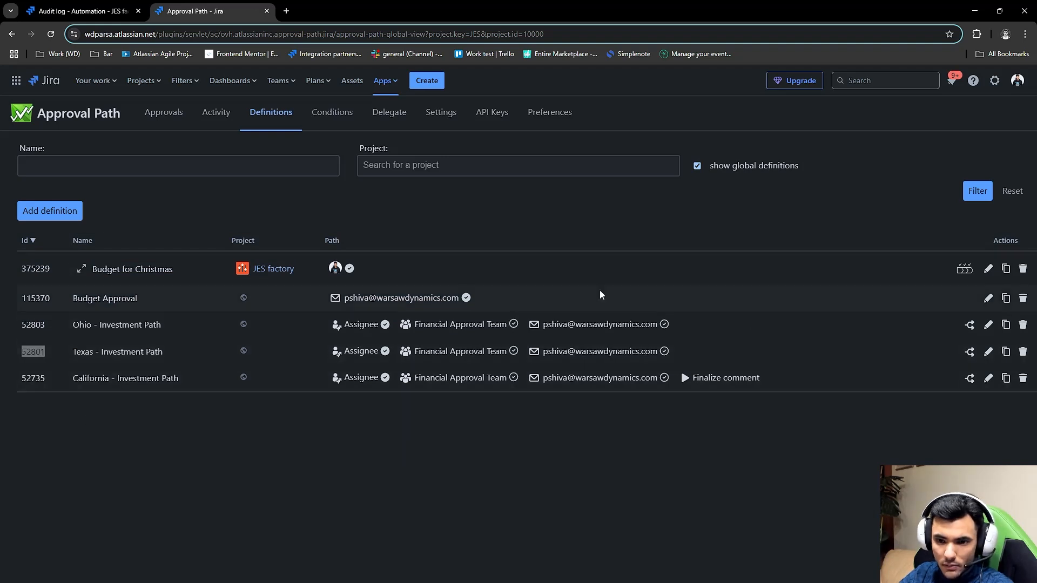
left_click(122, 5)
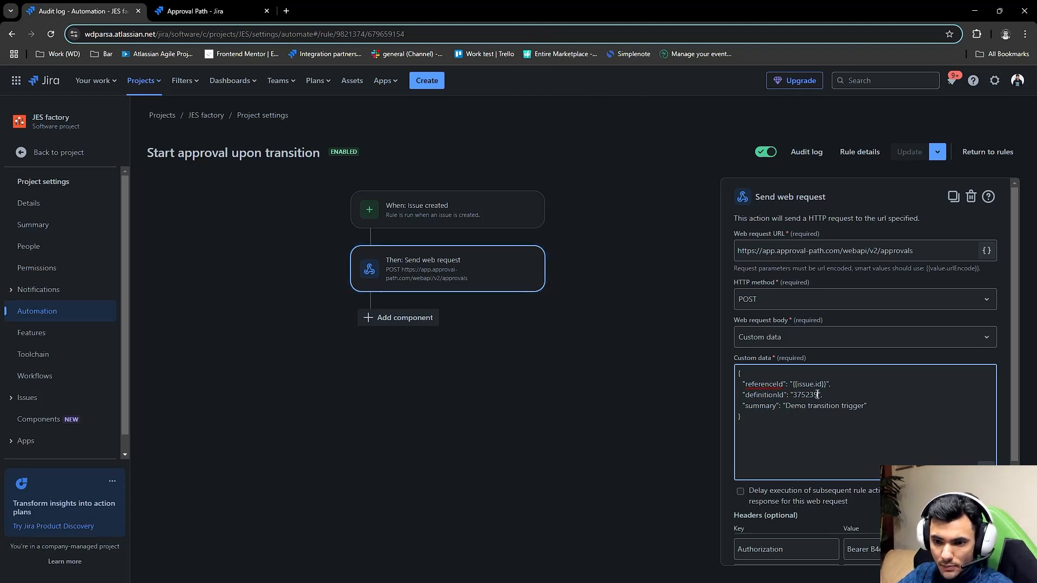
- Compare the definitionId value in the custom data with the Budget for Christmas definition's ID in Approval Path's definitions list
left_click_drag(817, 395, 792, 395)
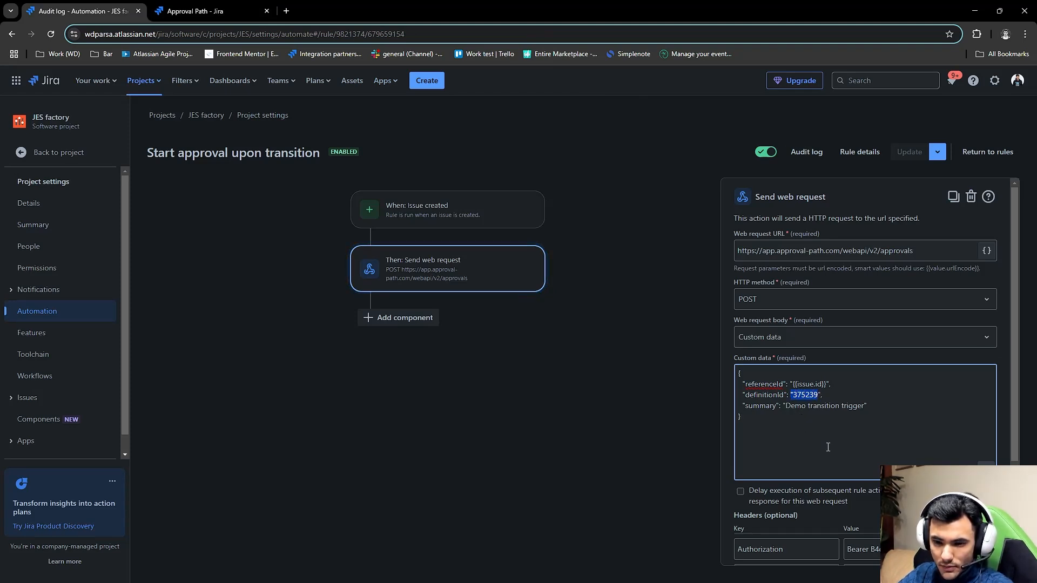
left_click(195, 11)
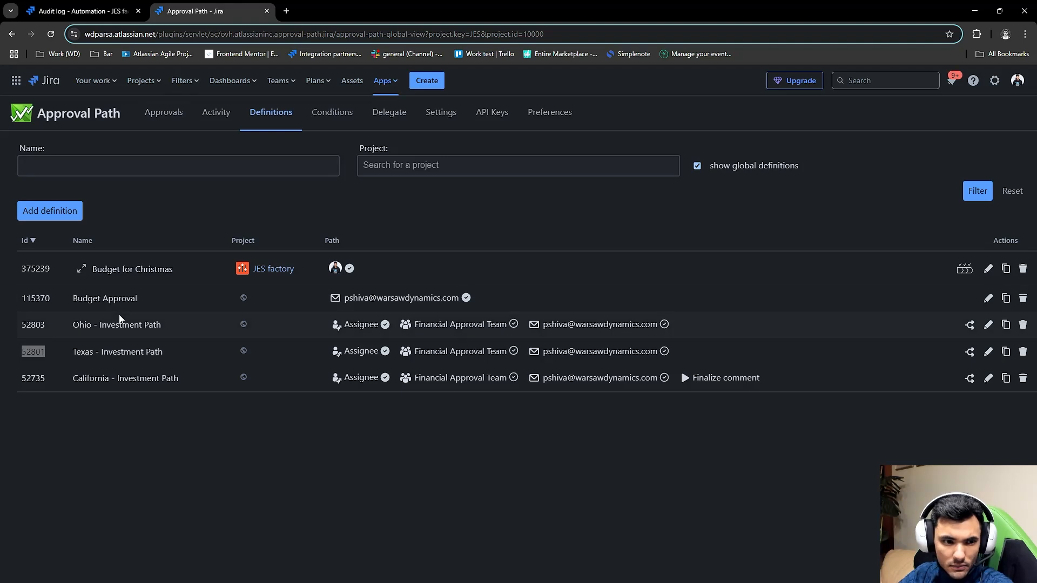
left_click(108, 11)
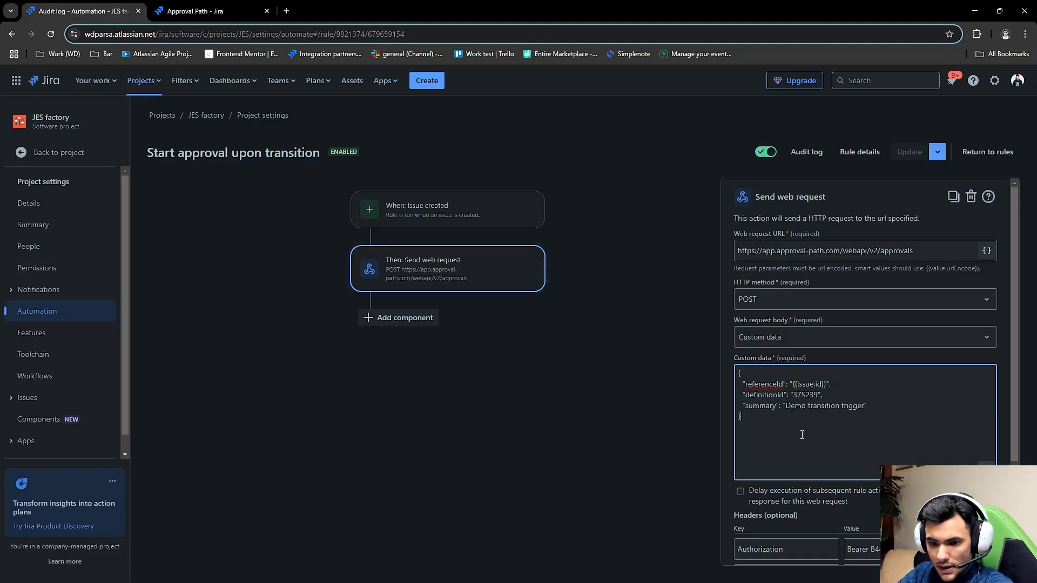
- Replace the token in the web request's Authorization header with the new API key, keeping the Bearer prefix
scroll(802, 435, "down", 2)
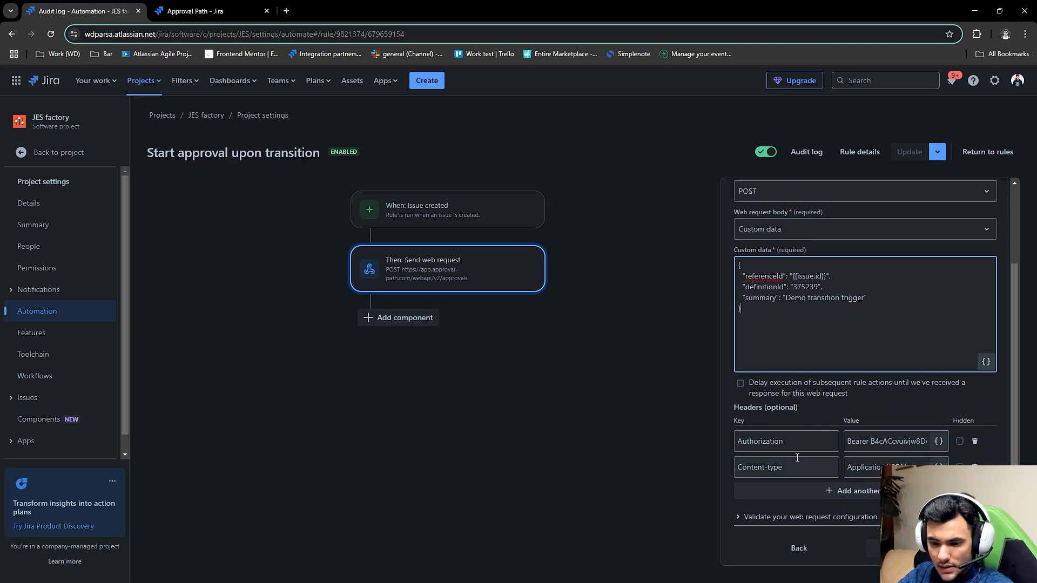
left_click(858, 443)
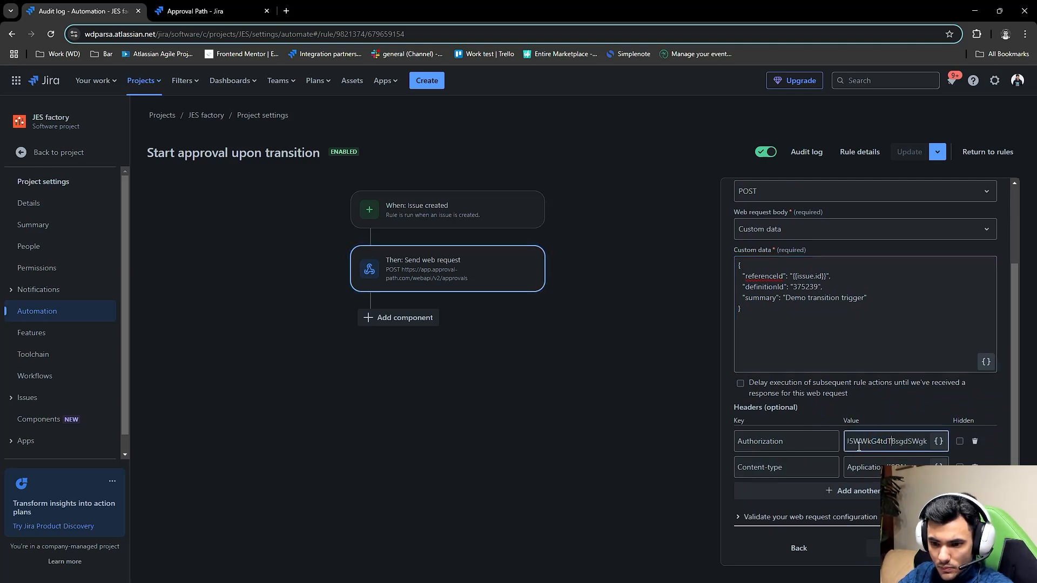
key("Home")
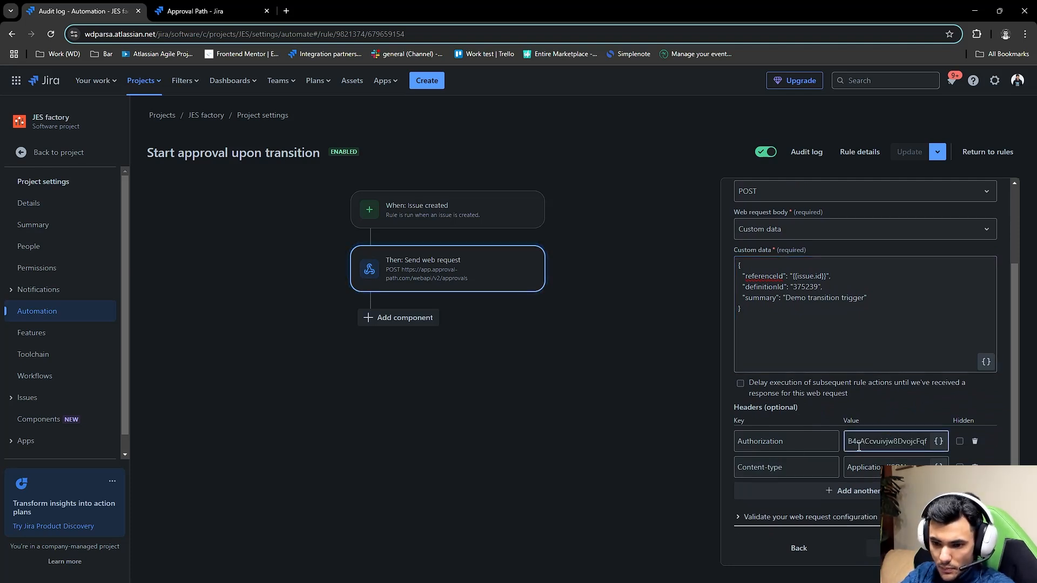
type("Bearer")
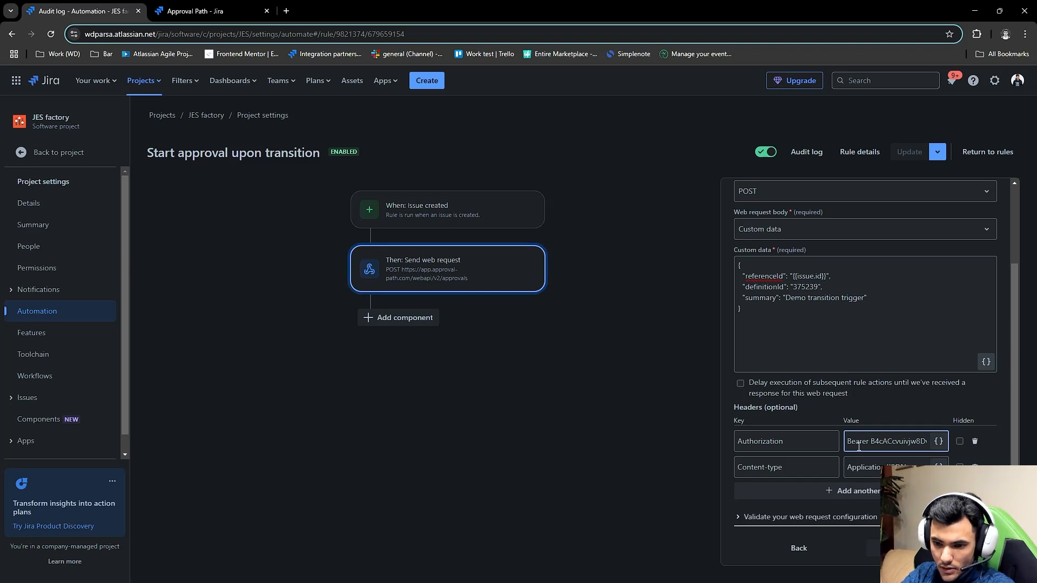
key("shift+End")
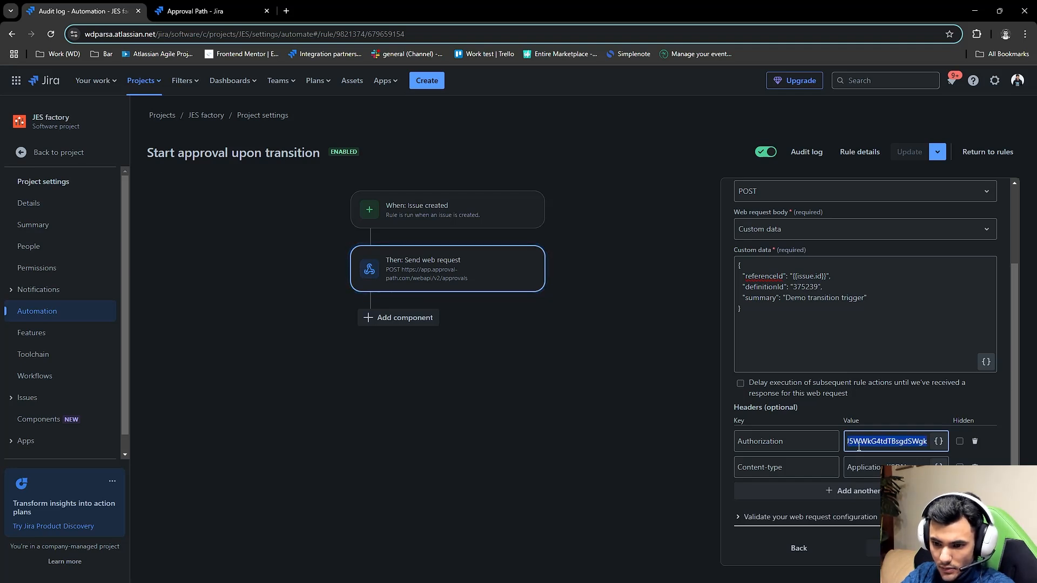
key("BackSpace")
key("ctrl+v")
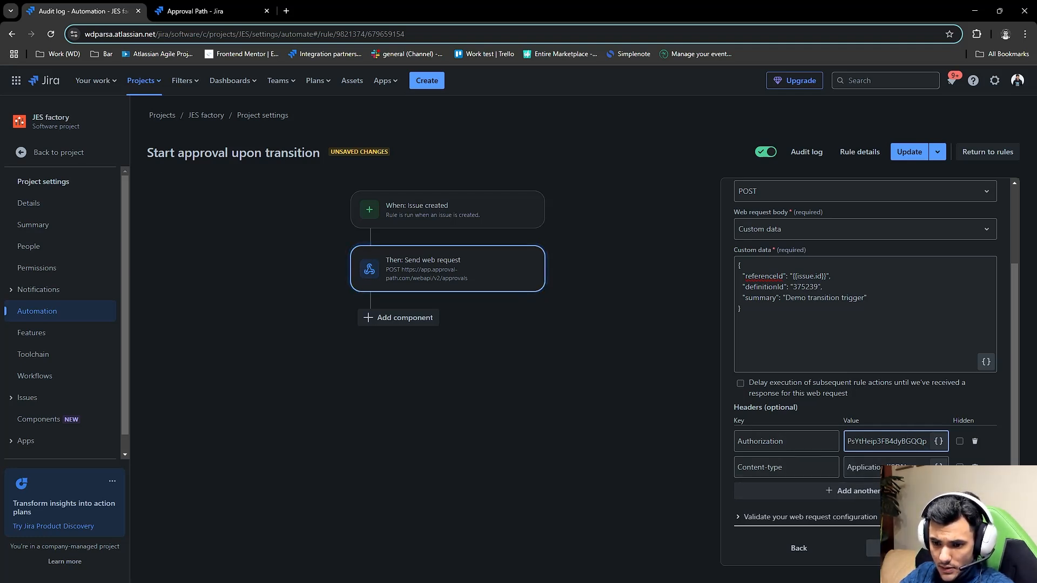
- Save the Send web request action and update the automation rule
scroll(869, 543, "down", 1)
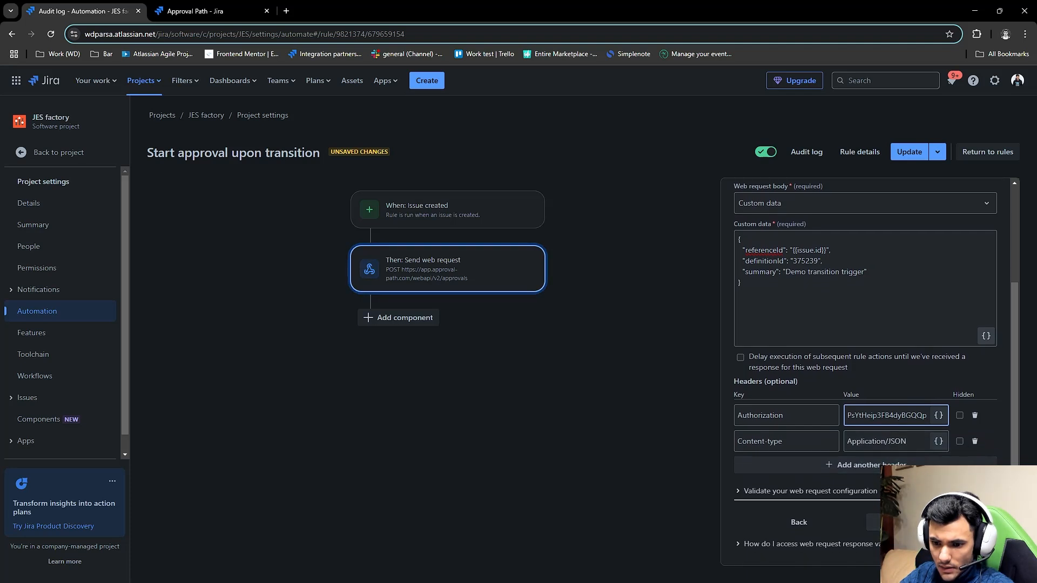
left_click(871, 520)
left_click(909, 151)
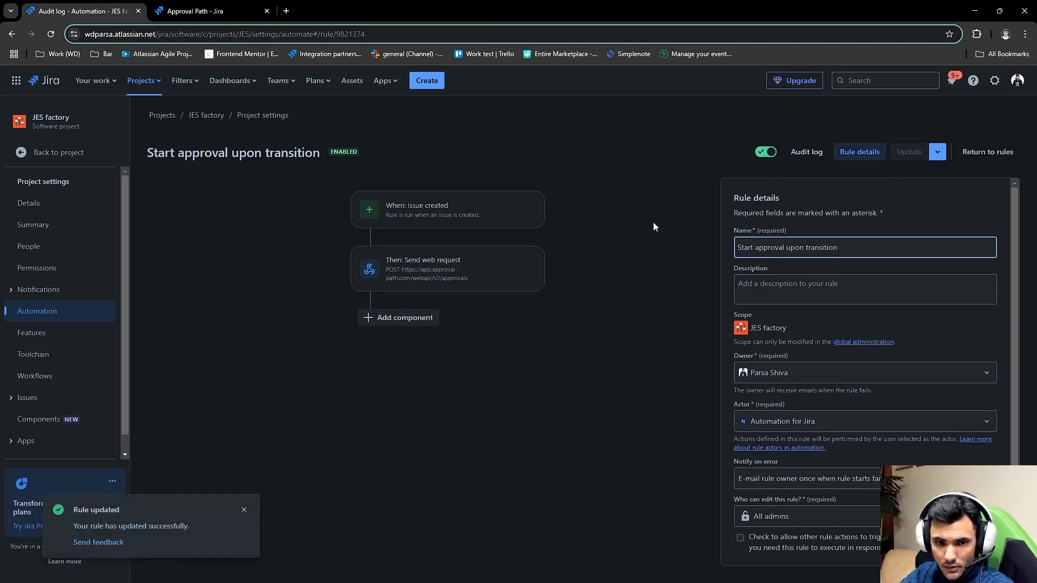
- Create an epic in the JES factory project with the epic name "new issue" and the summary "summary"
left_click(212, 10)
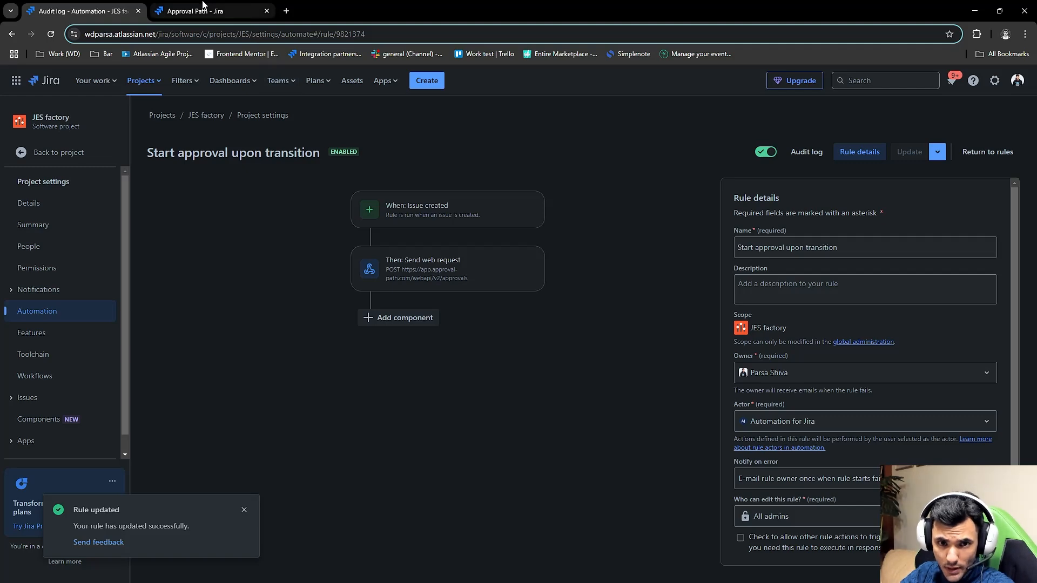
left_click(427, 81)
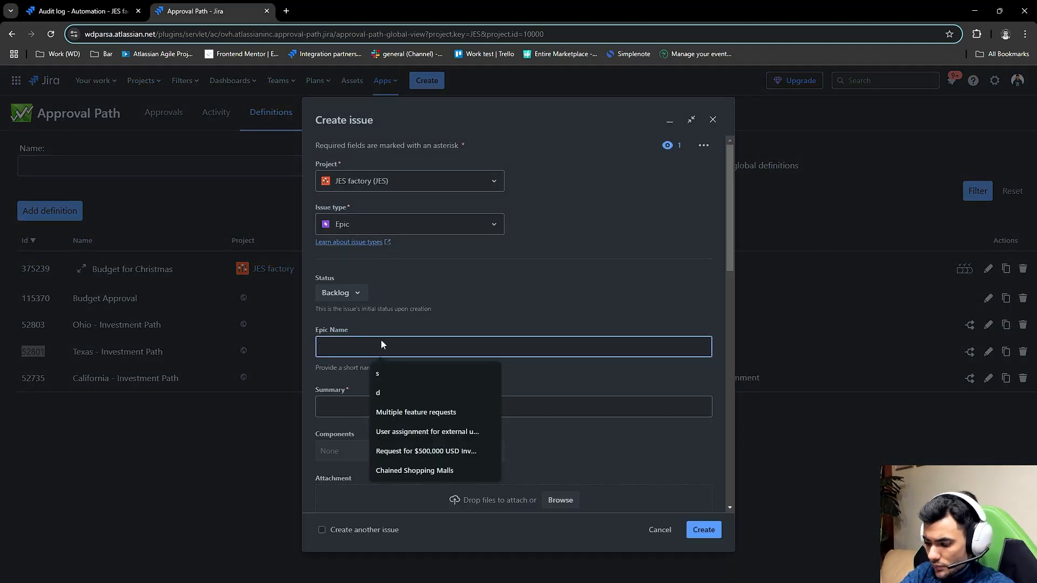
type("new issue")
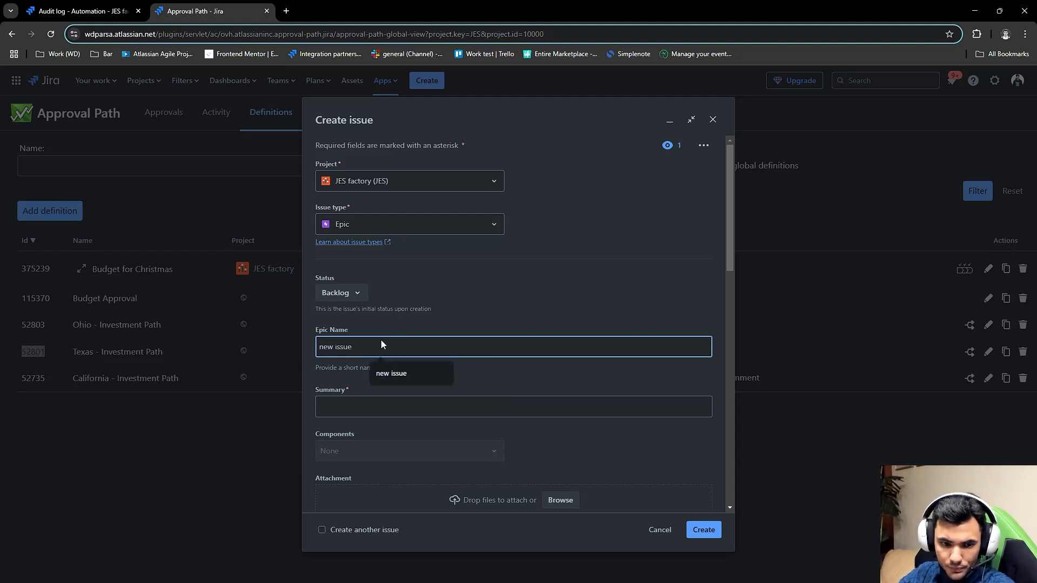
left_click(350, 413)
type("summary")
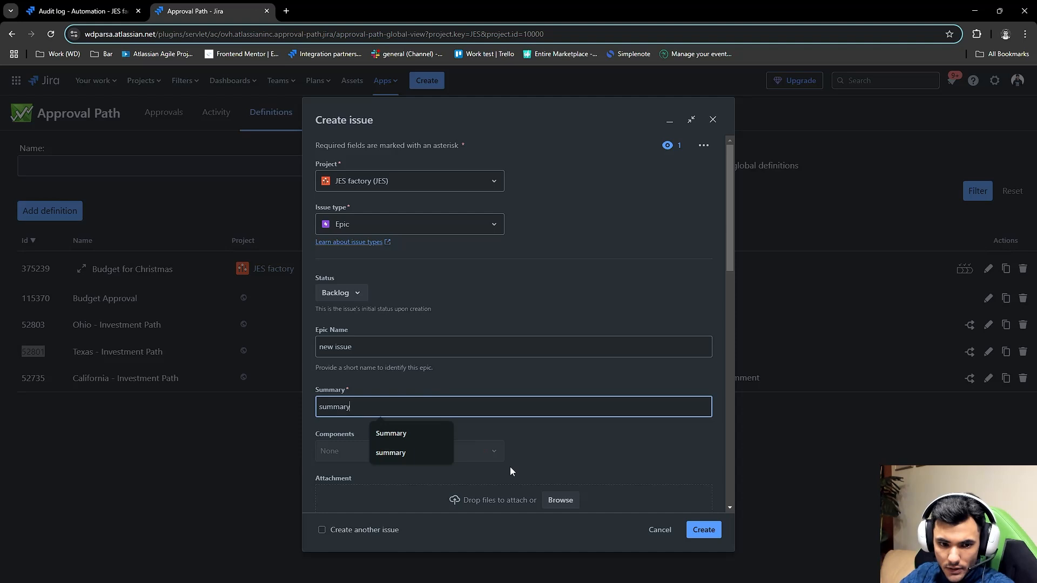
left_click(660, 505)
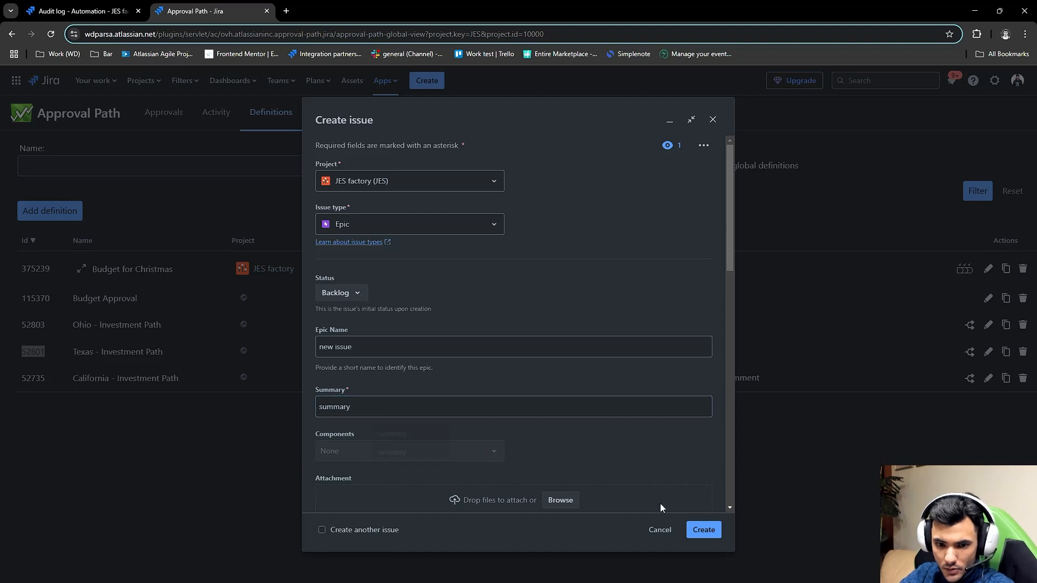
left_click(704, 529)
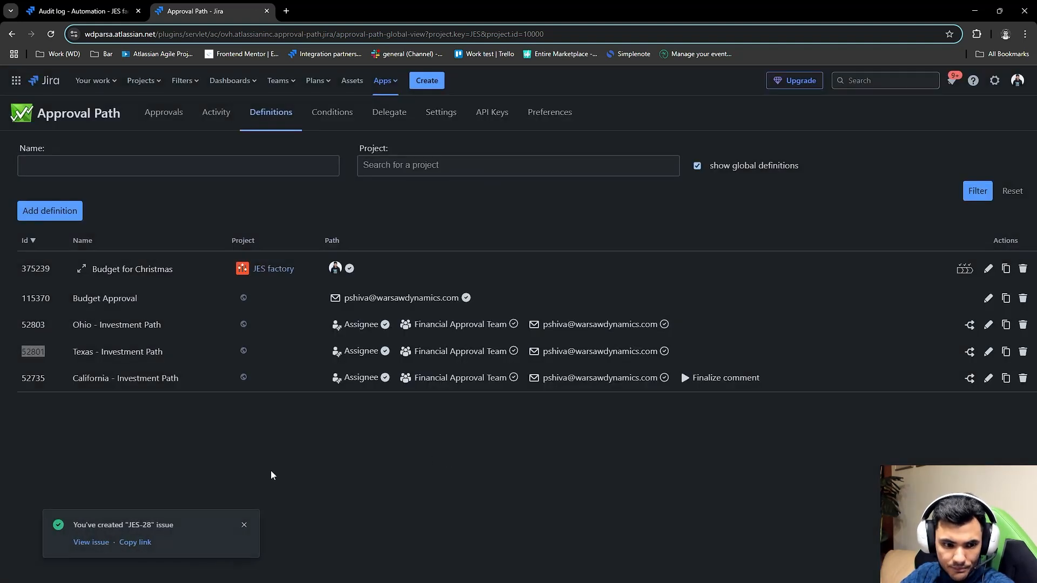
- Open the newly created epic and examine its Approval Path approvals and the definitions available for starting new ones
left_click(89, 543)
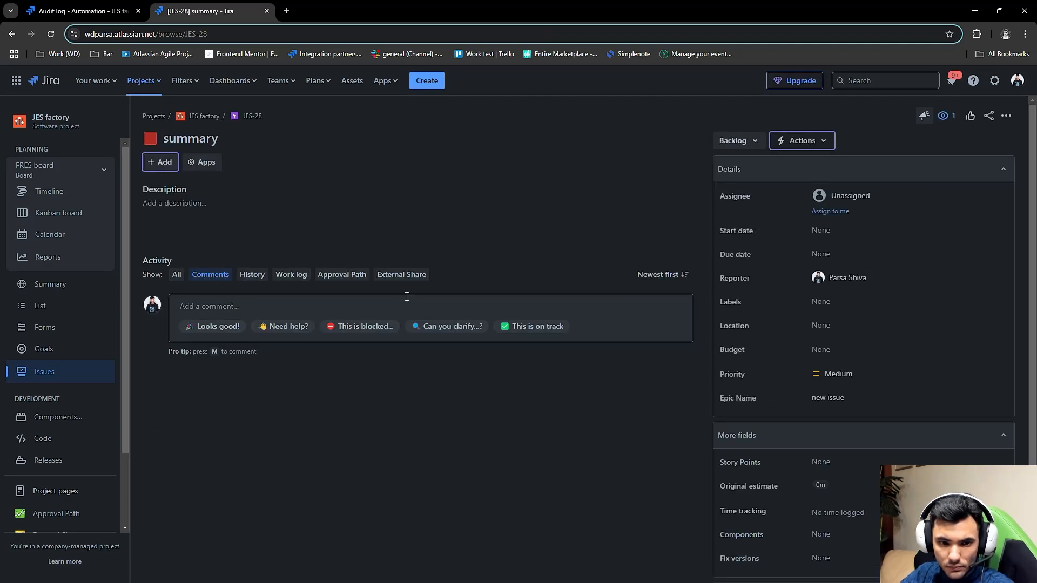
left_click(344, 279)
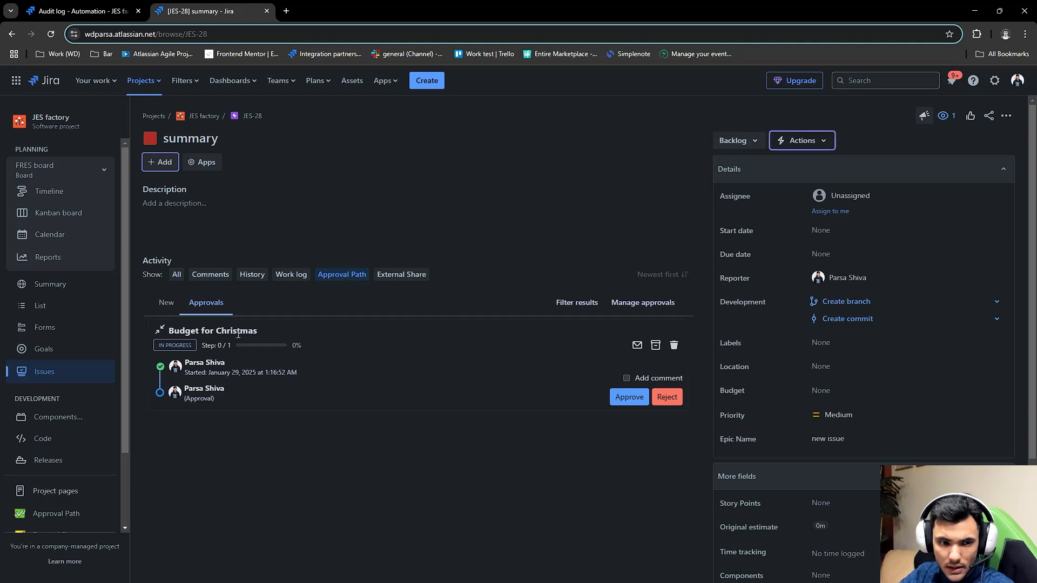
left_click(166, 302)
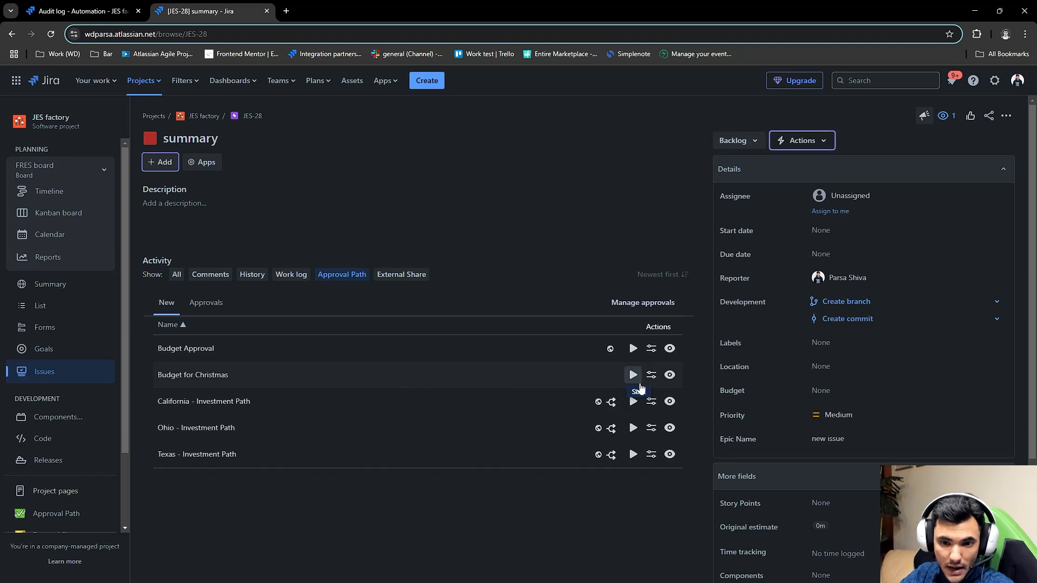
left_click(207, 303)
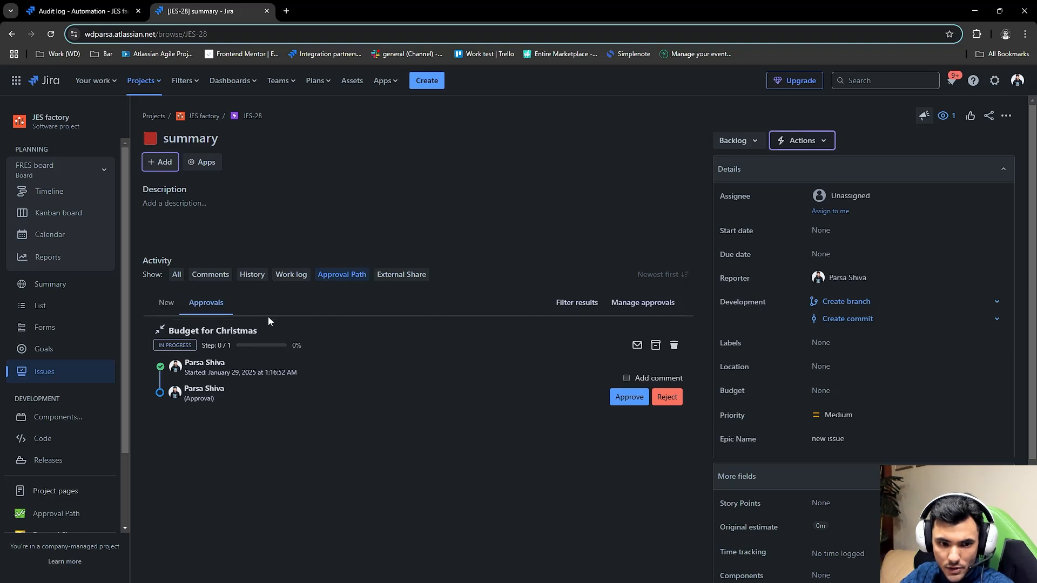
- Return to the automation rule and check the status of its latest run in the audit log
left_click(71, 5)
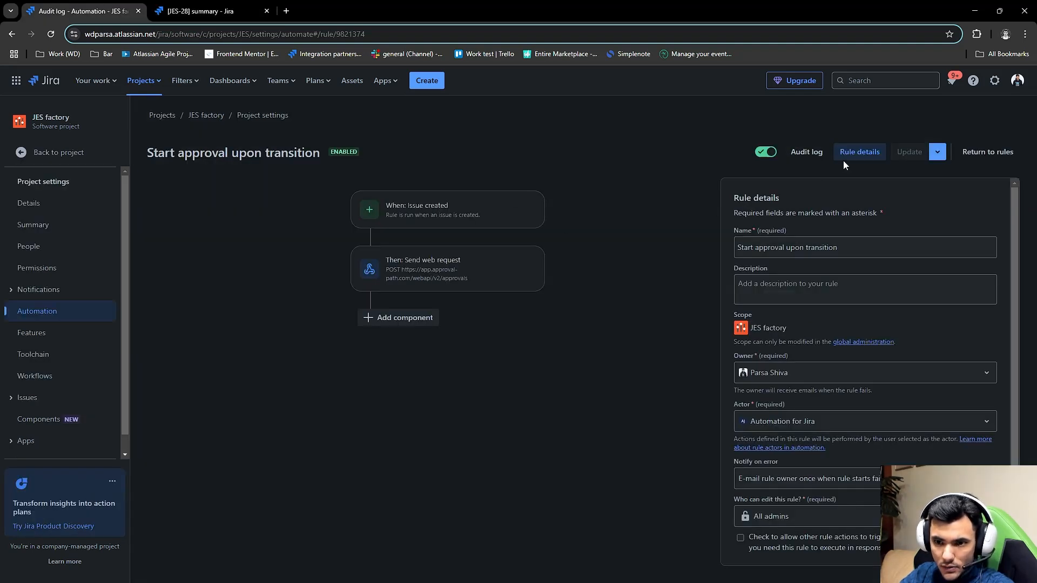
left_click(819, 158)
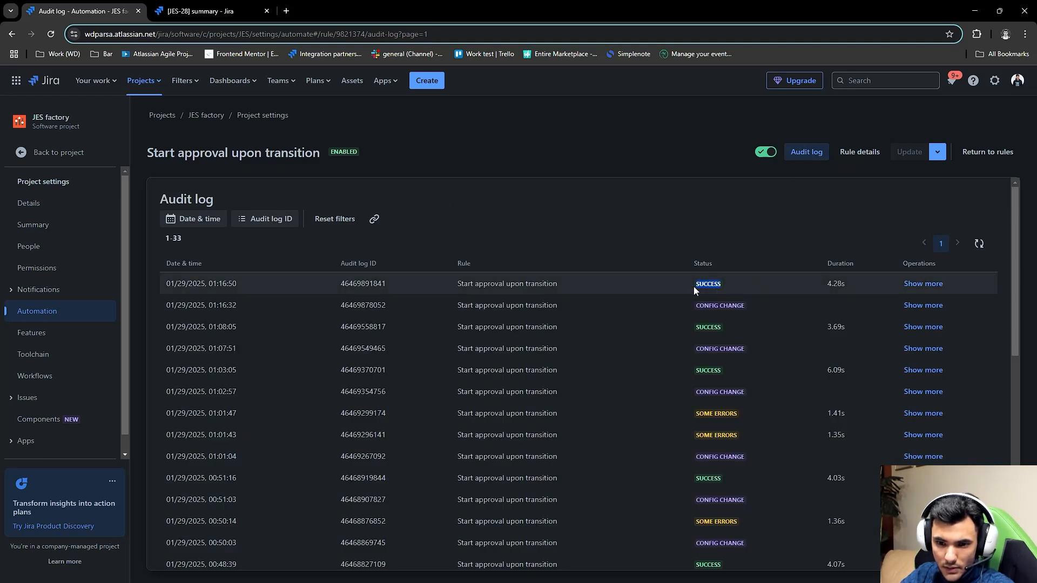
left_click(696, 215)
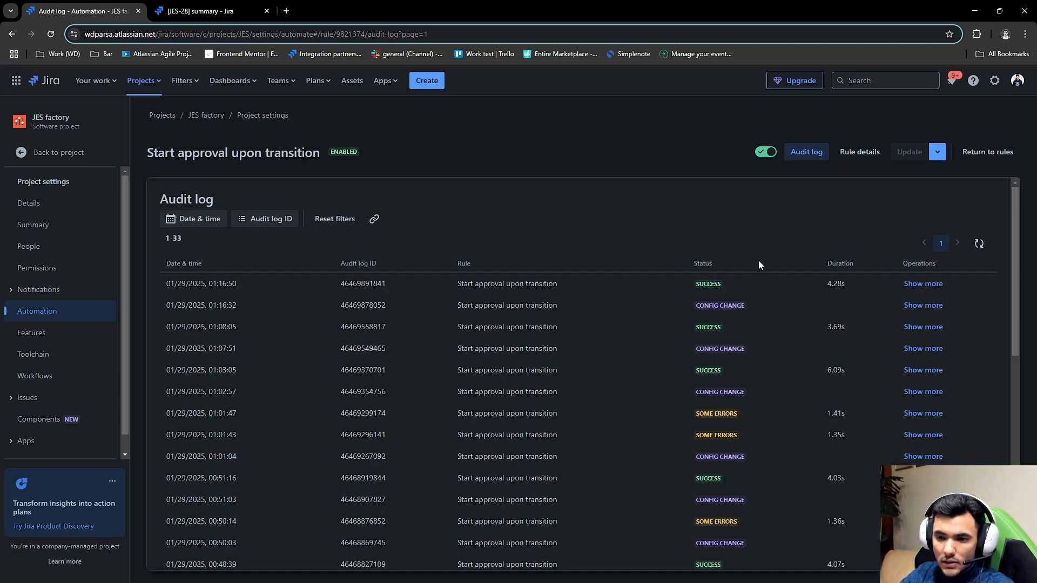